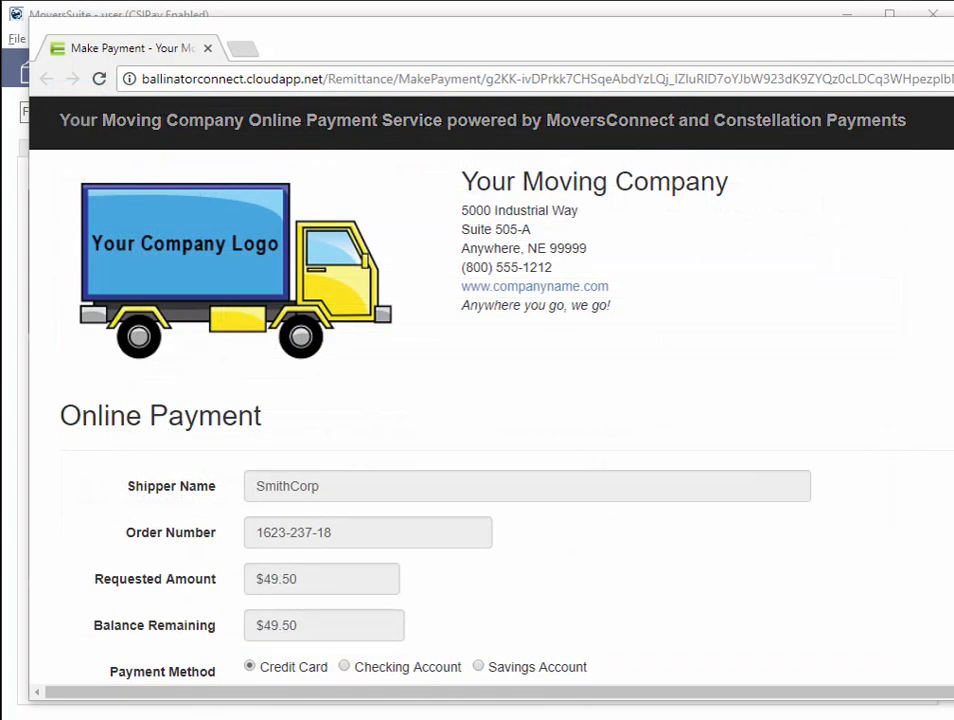
Review the payment method, amount and approval code fields on the online payment web page and close it.
{"action": "scroll", "coordinate": [490, 420], "scroll_direction": "down", "scroll_amount": 5}
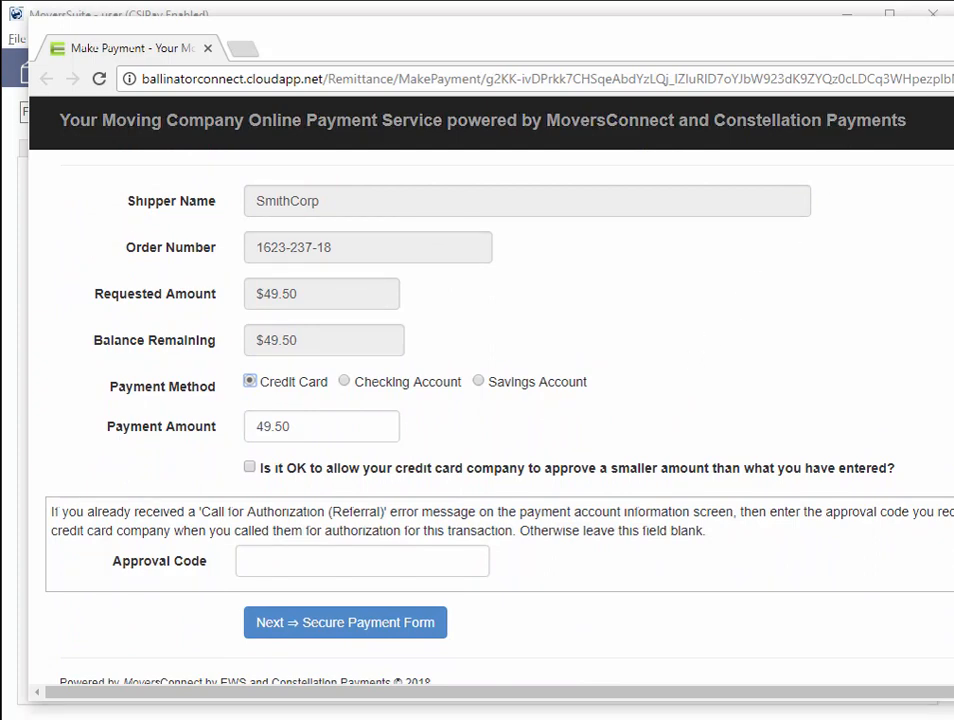
{"action": "key", "text": "ctrl+w"}
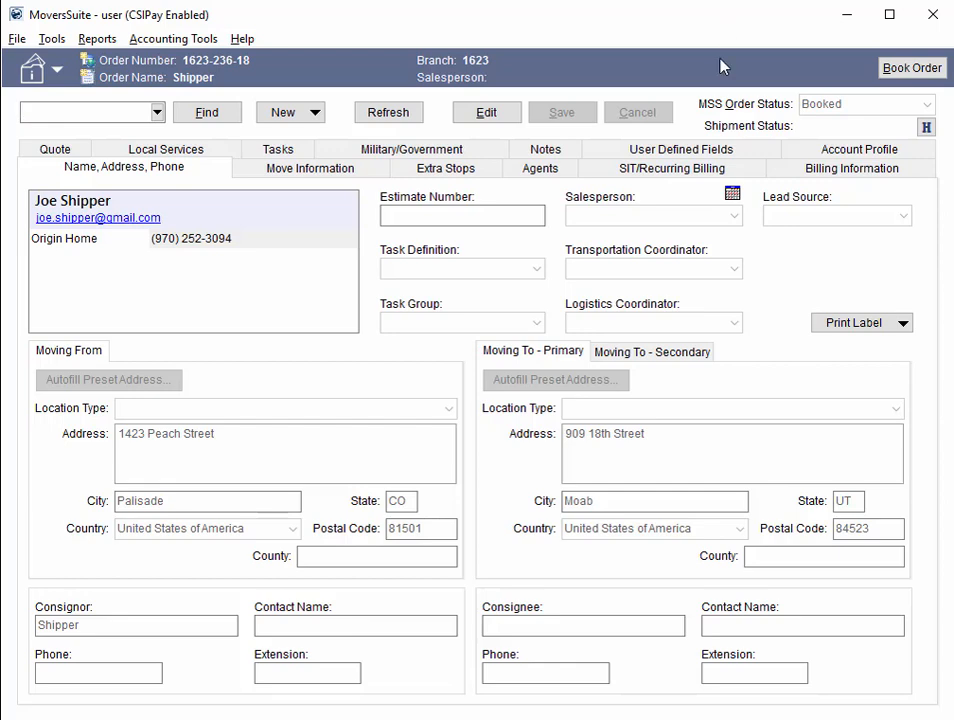
Enable Use Online Payment in the payment setup of the order's Storage Billing recurring billing record and save the order.
{"action": "left_click", "coordinate": [685, 172]}
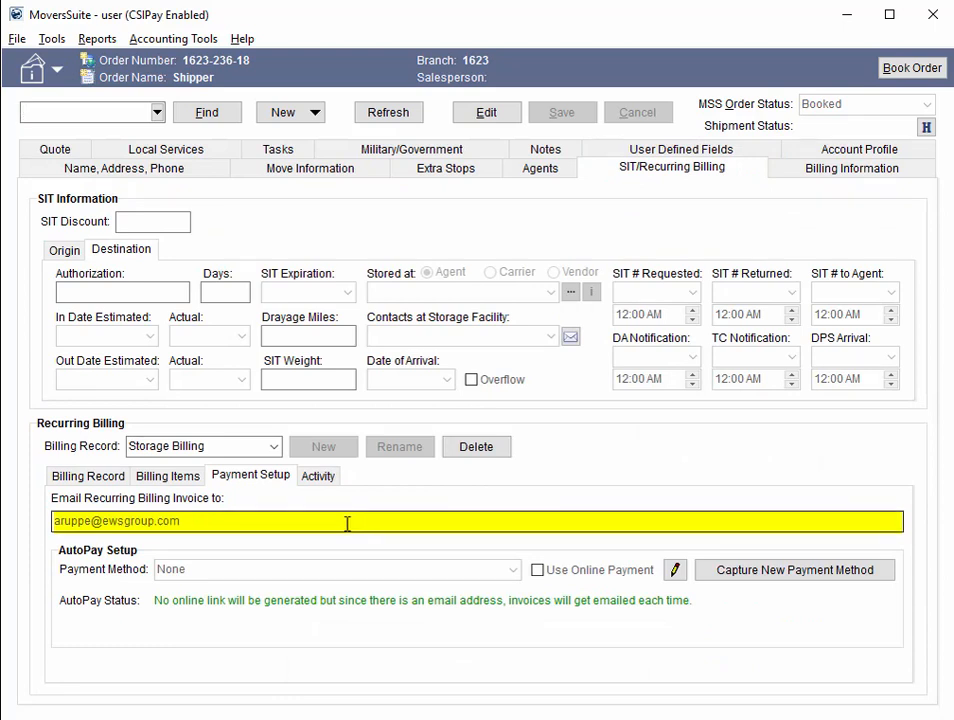
{"action": "left_click", "coordinate": [486, 113]}
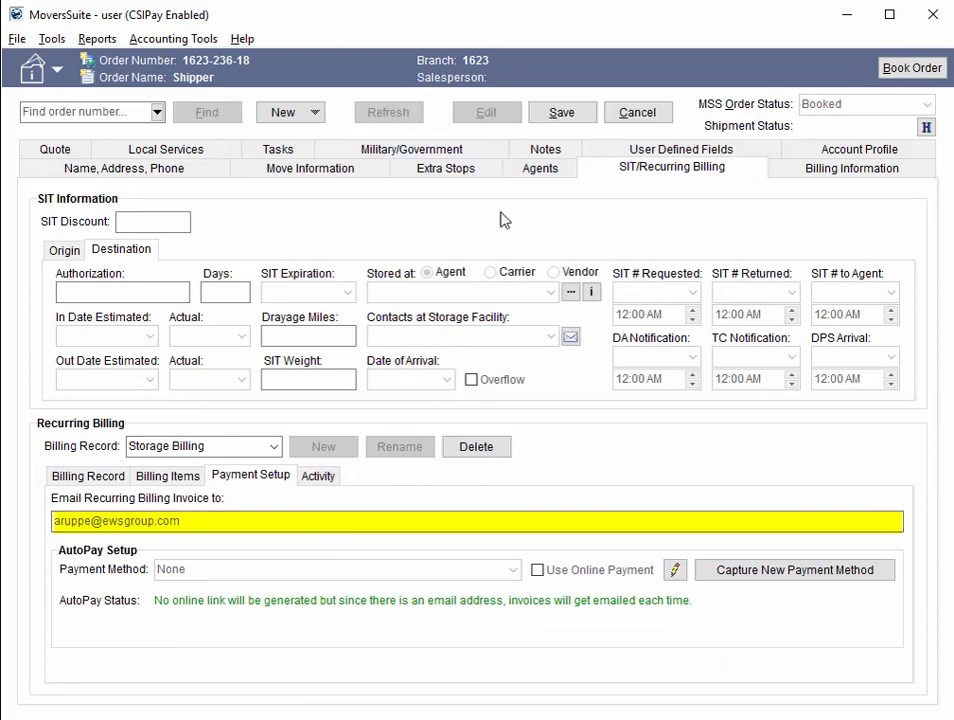
{"action": "left_click", "coordinate": [387, 527]}
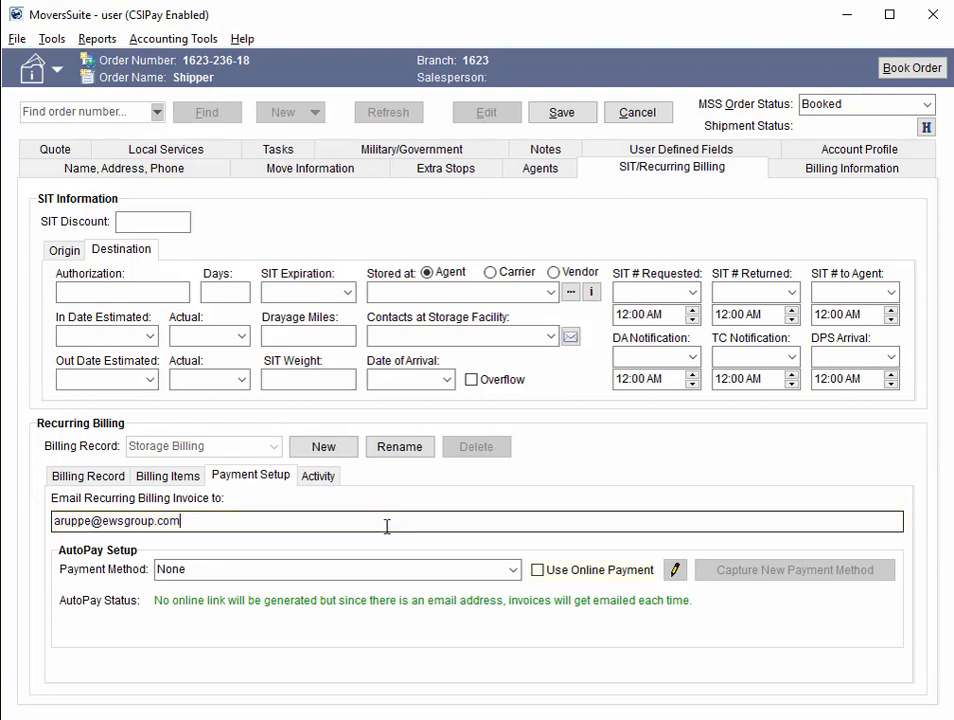
{"action": "left_click", "coordinate": [538, 571]}
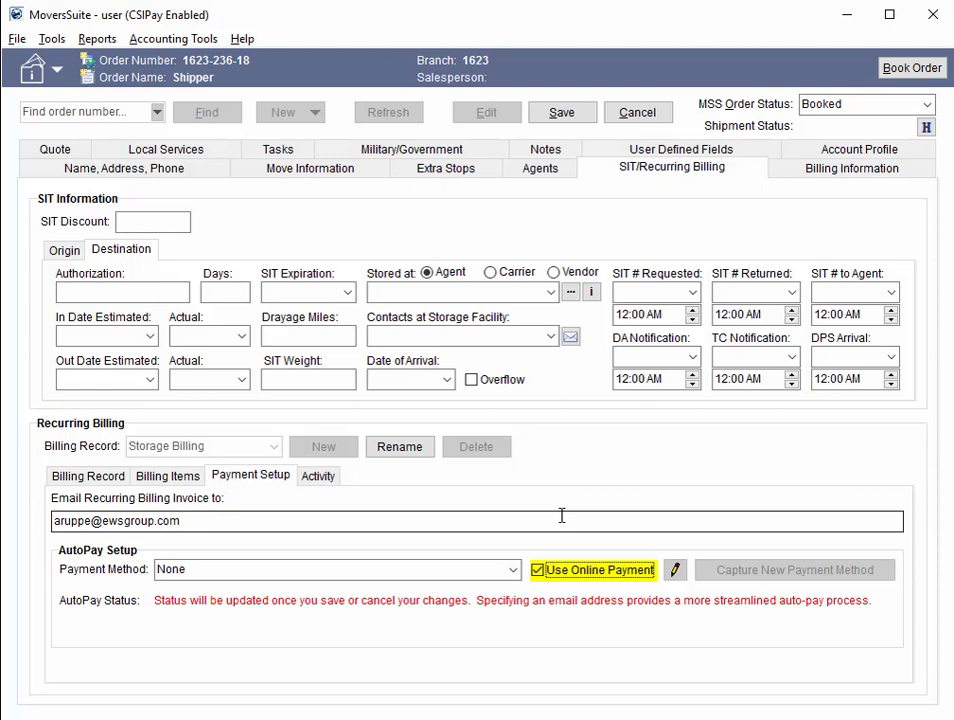
{"action": "left_click", "coordinate": [562, 112]}
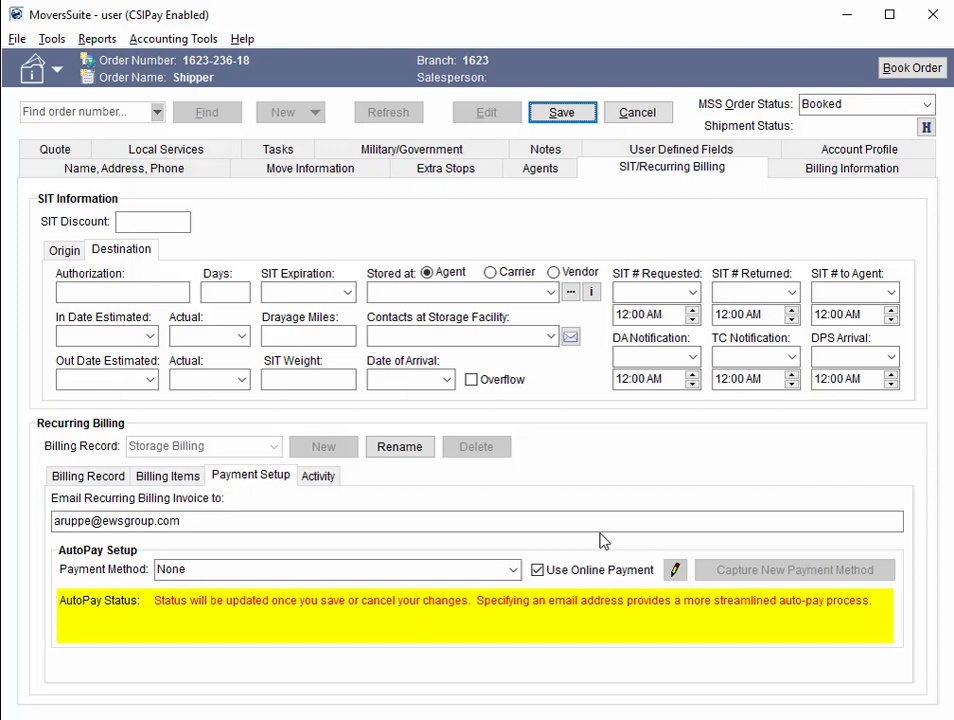
{"action": "left_click", "coordinate": [582, 116]}
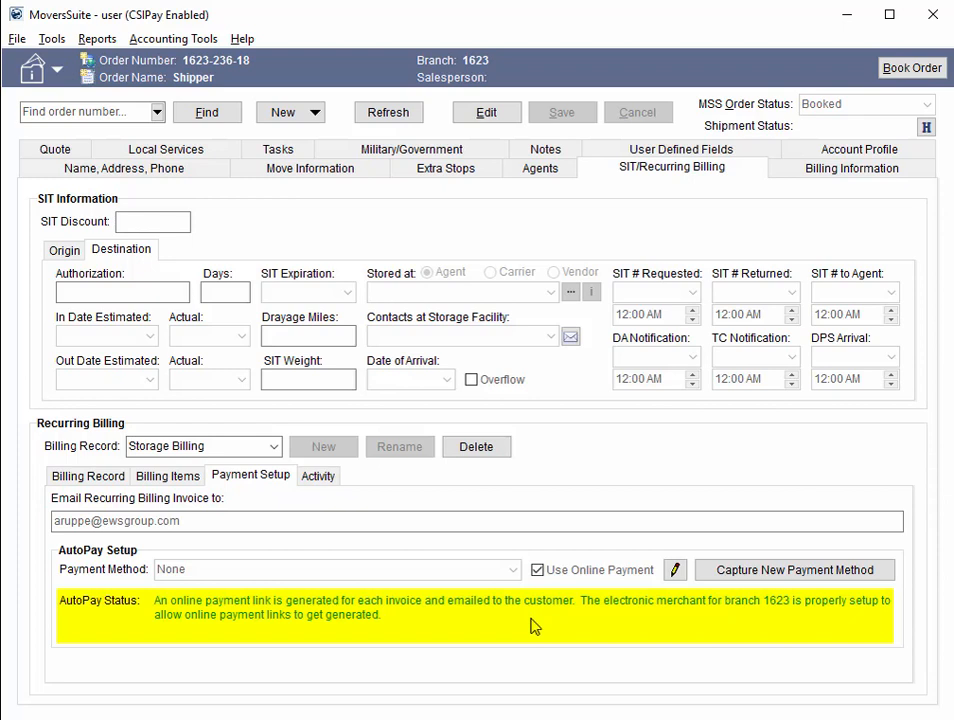
Find the SmithCorp order by its order number and open it.
{"action": "left_click", "coordinate": [140, 114]}
{"action": "type", "text": "1623"}
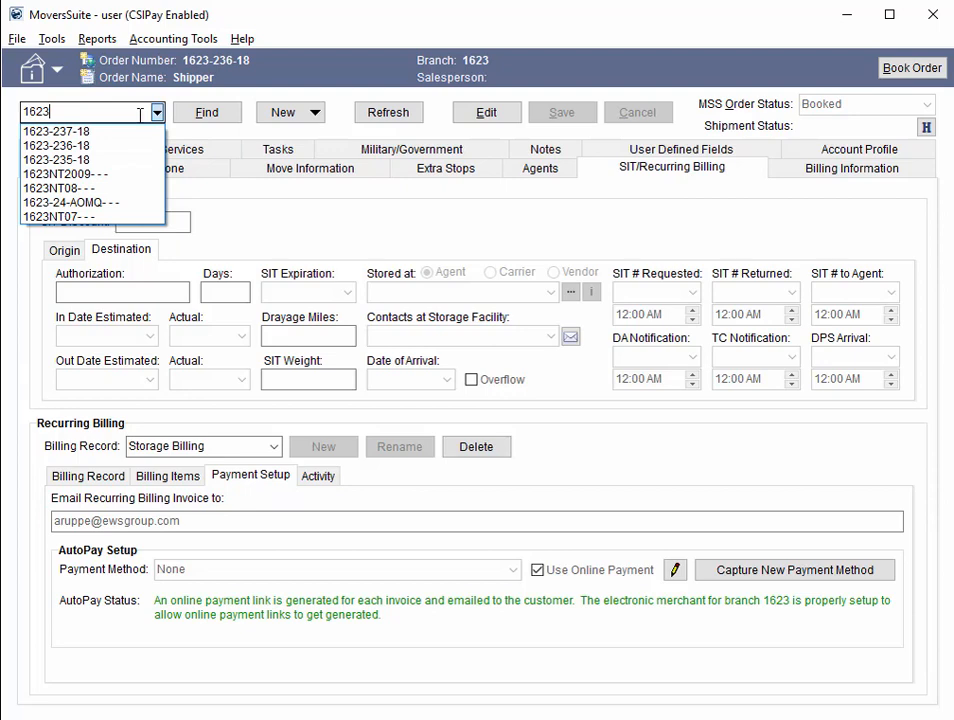
{"action": "key", "text": "Down"}
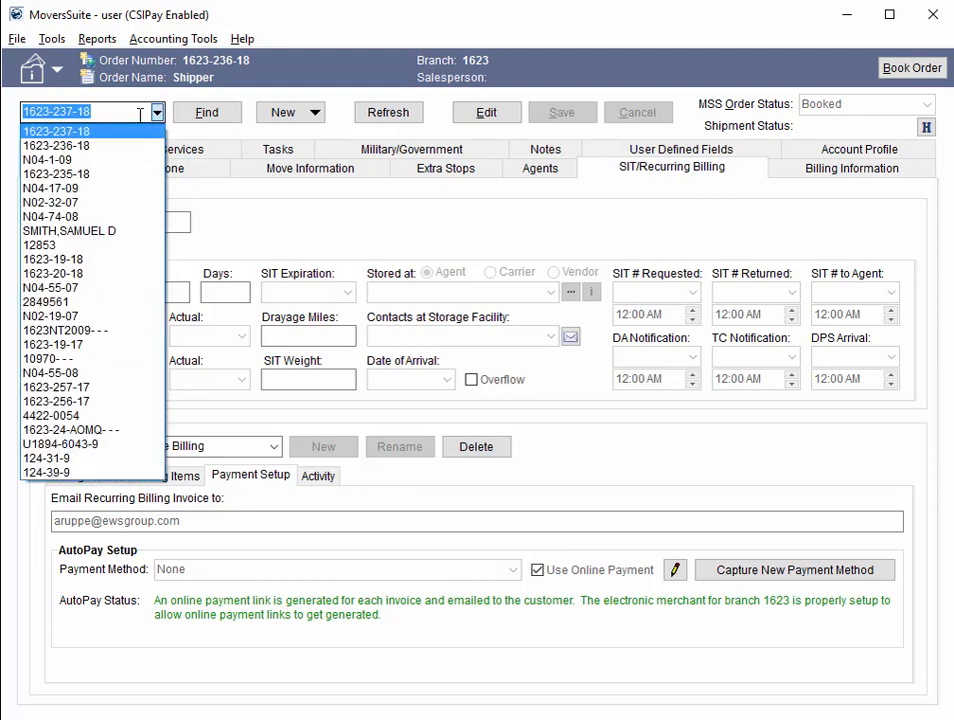
{"action": "key", "text": "Return"}
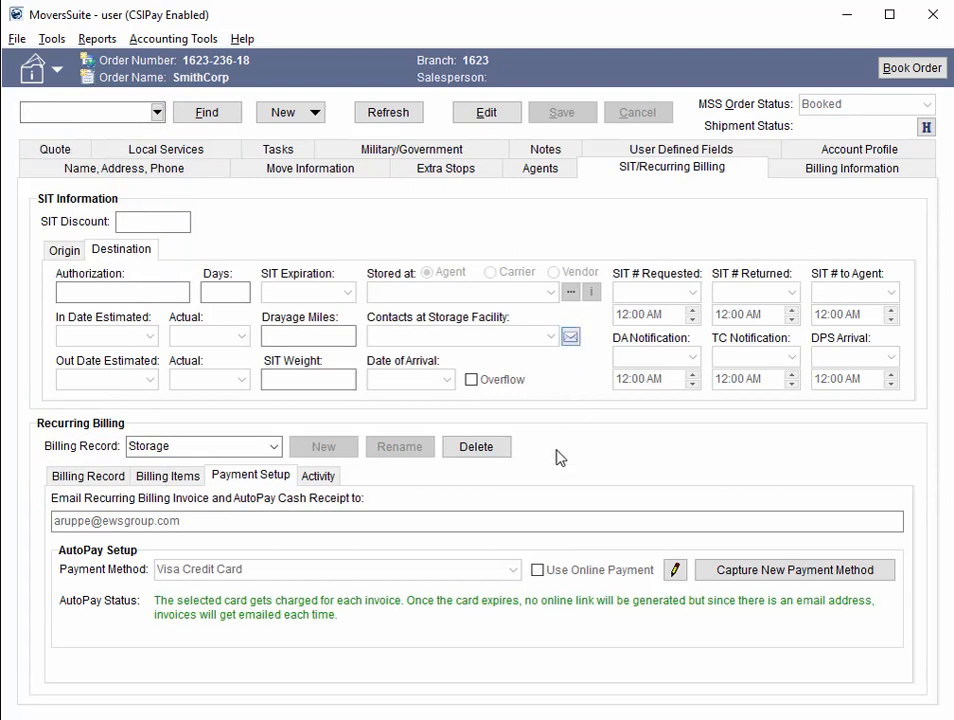
Enable Use Online Payment for the SmithCorp order's Storage recurring billing record and save the order.
{"action": "left_click", "coordinate": [491, 113]}
{"action": "left_click", "coordinate": [538, 570]}
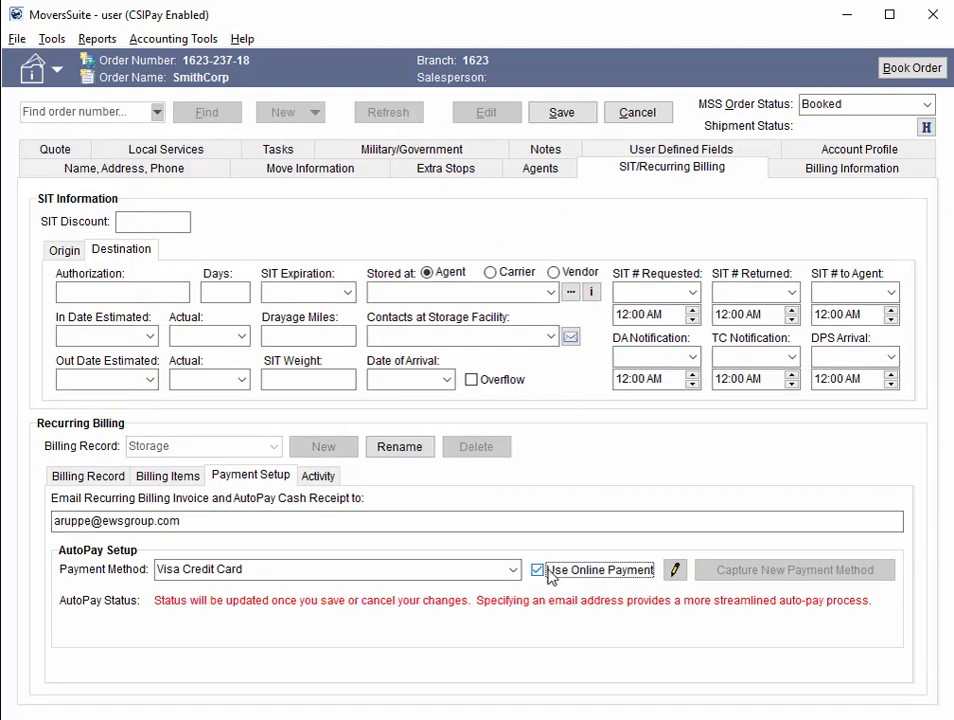
{"action": "left_click", "coordinate": [560, 113]}
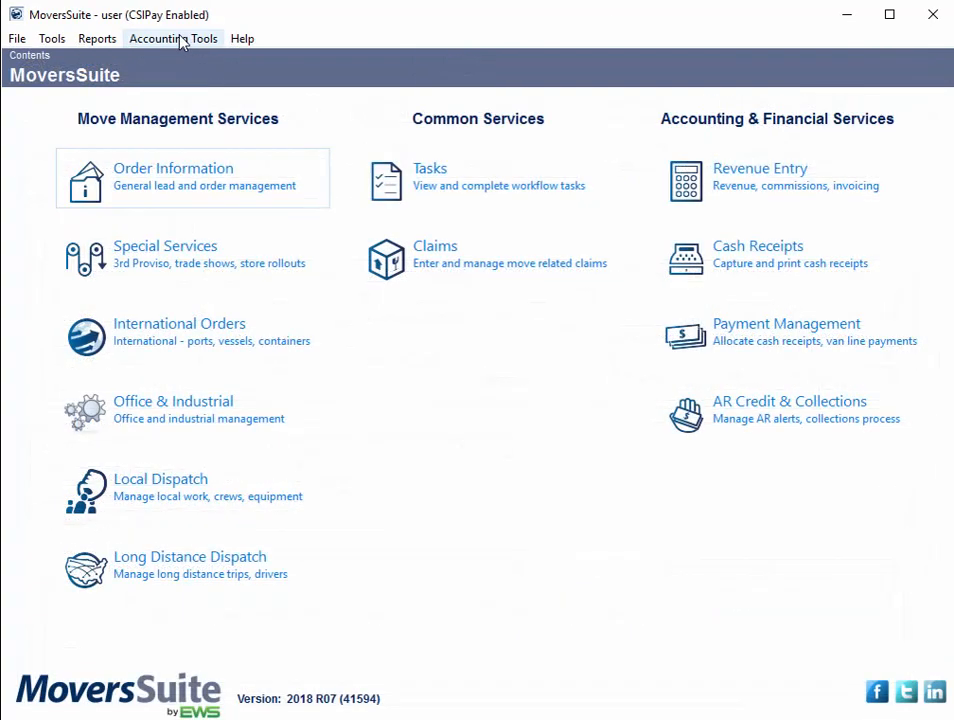
Open Recurring Billing Management and view the online payments of the branch 1623 run for 2/27/2010 to 3/31/2010.
{"action": "left_click", "coordinate": [180, 40]}
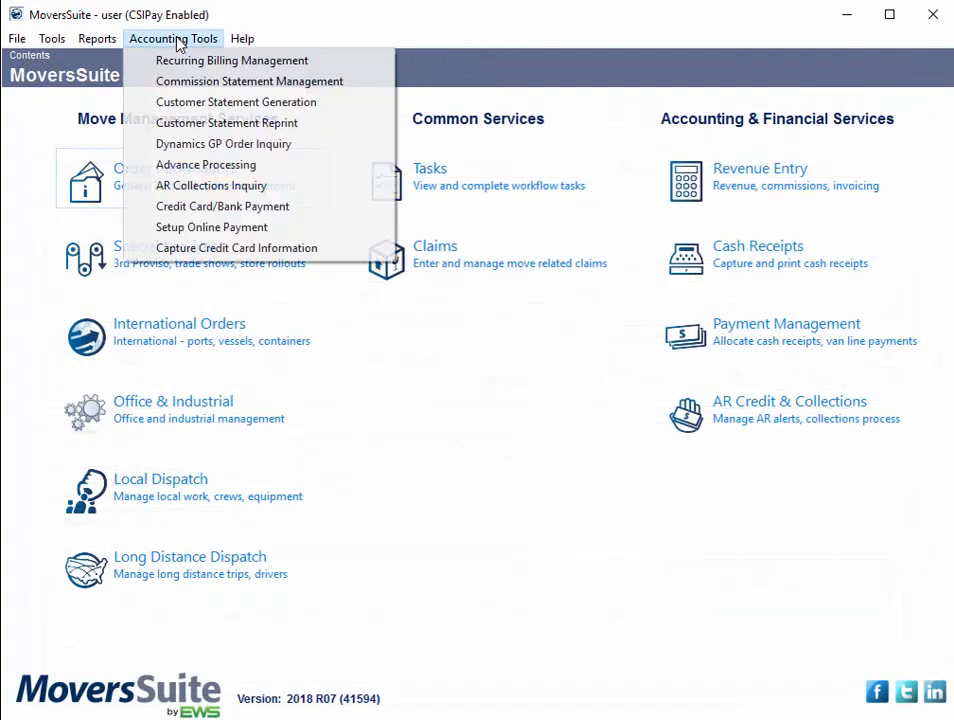
{"action": "left_click", "coordinate": [192, 61]}
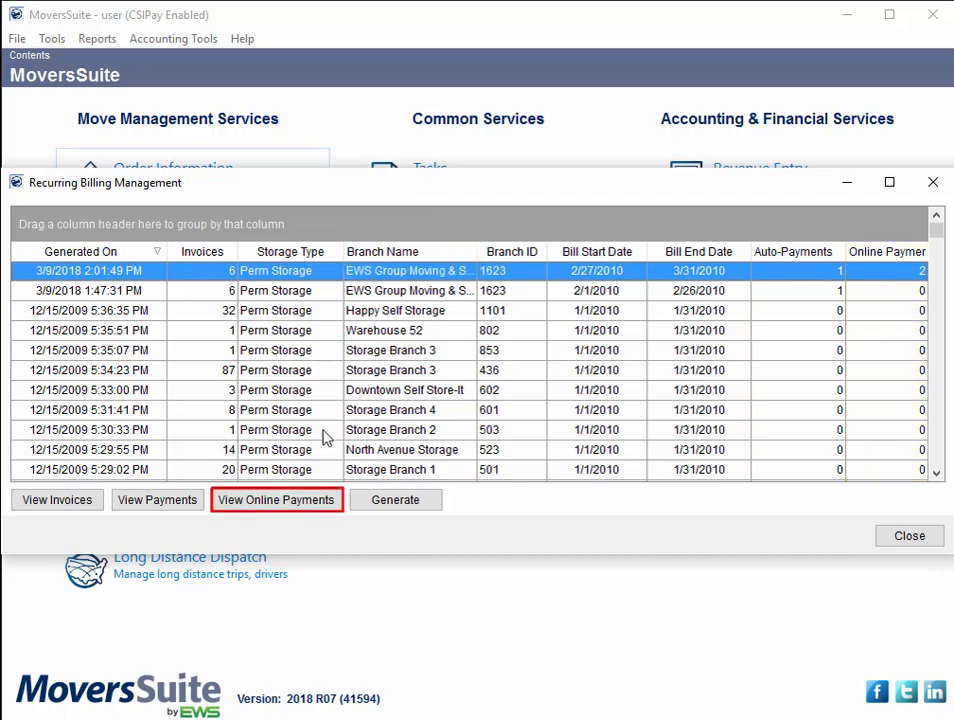
{"action": "left_click", "coordinate": [301, 509]}
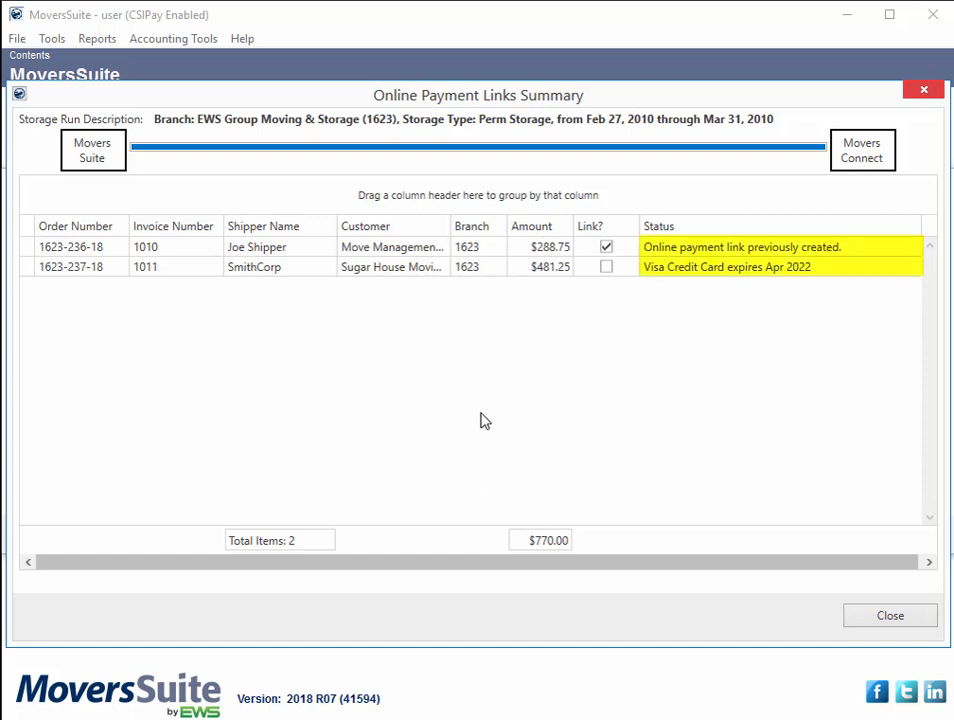
Check the actions for both payment links, preview the link email for the $288.75 invoice, and close the links summary.
{"action": "left_click", "coordinate": [381, 270]}
{"action": "right_click", "coordinate": [383, 273]}
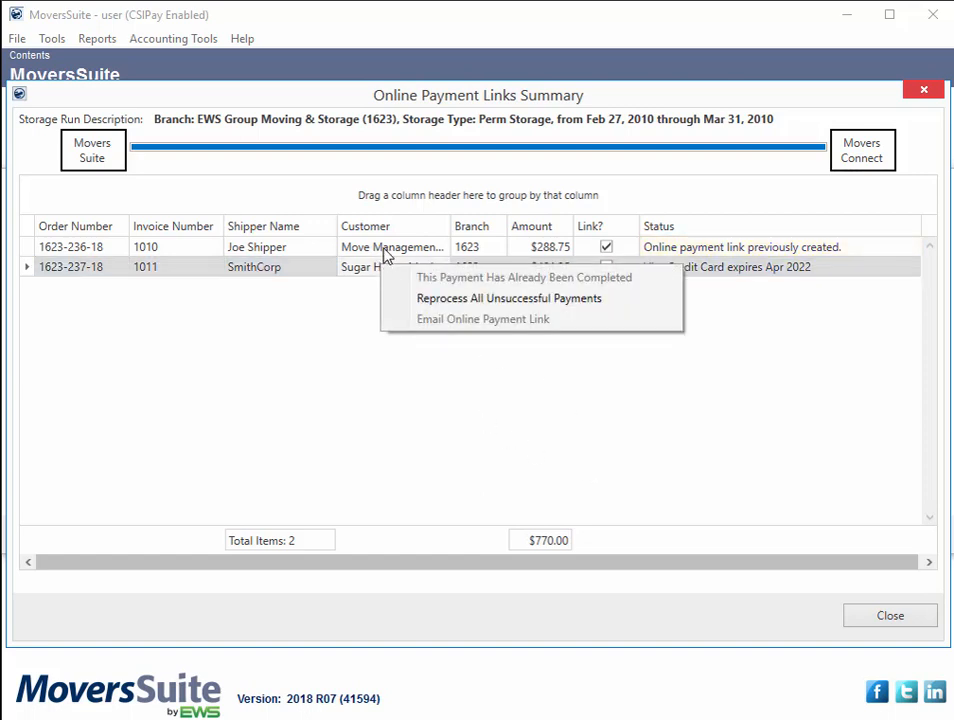
{"action": "right_click", "coordinate": [387, 256]}
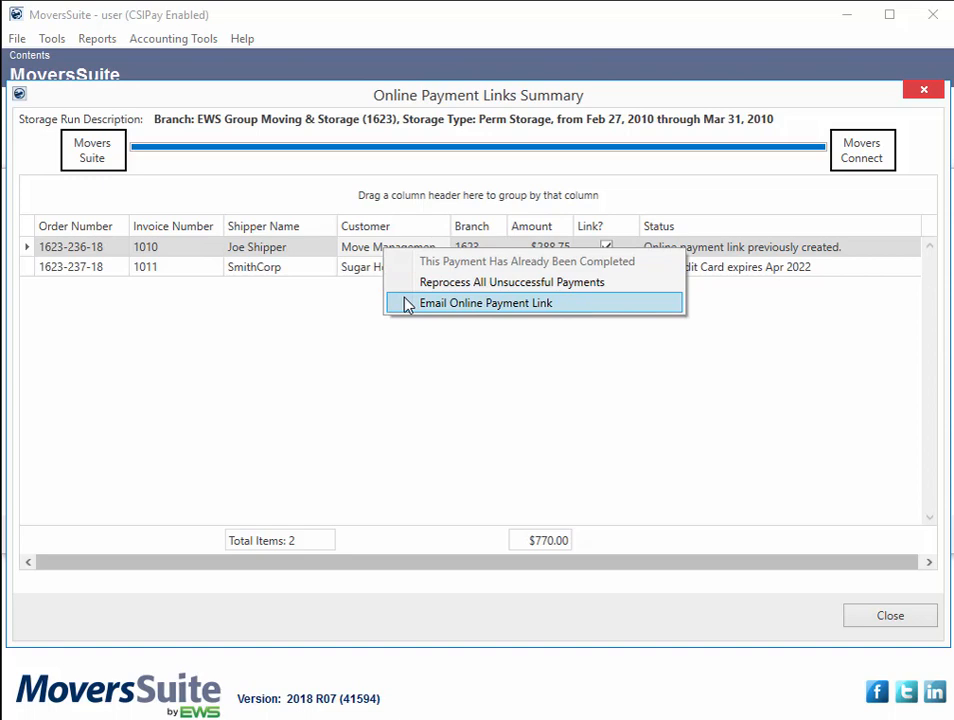
{"action": "left_click", "coordinate": [485, 303]}
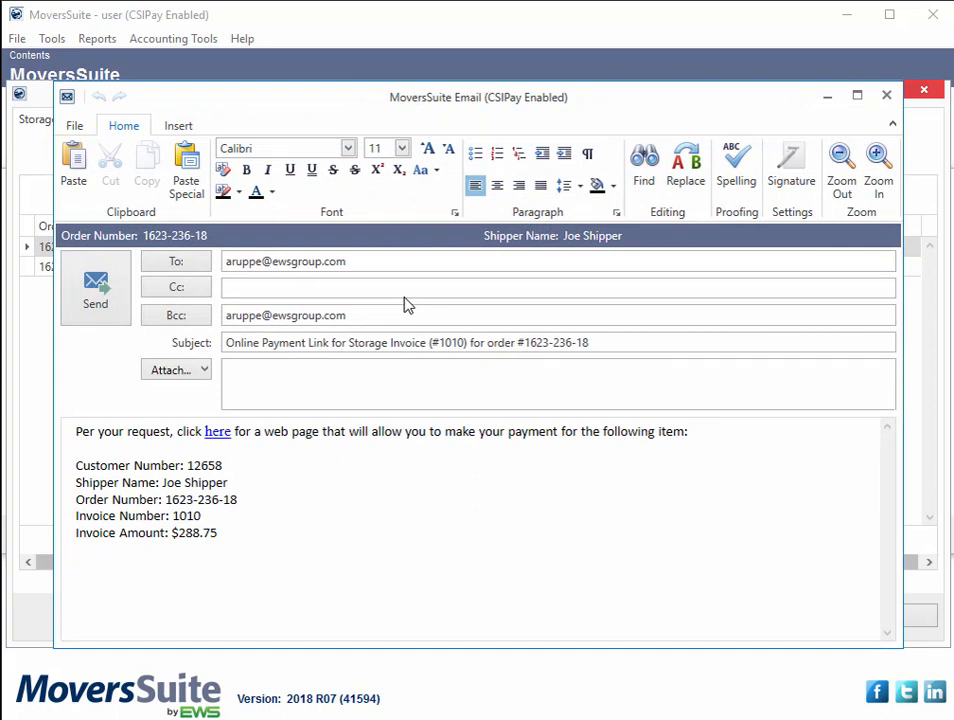
{"action": "left_click", "coordinate": [827, 97]}
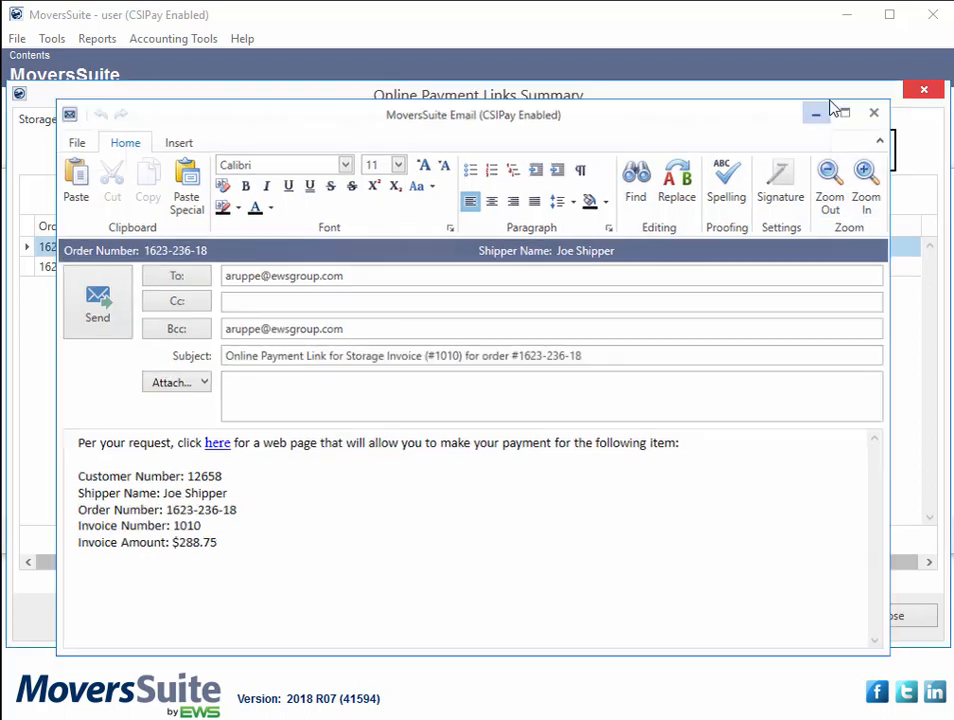
{"action": "left_click", "coordinate": [923, 90]}
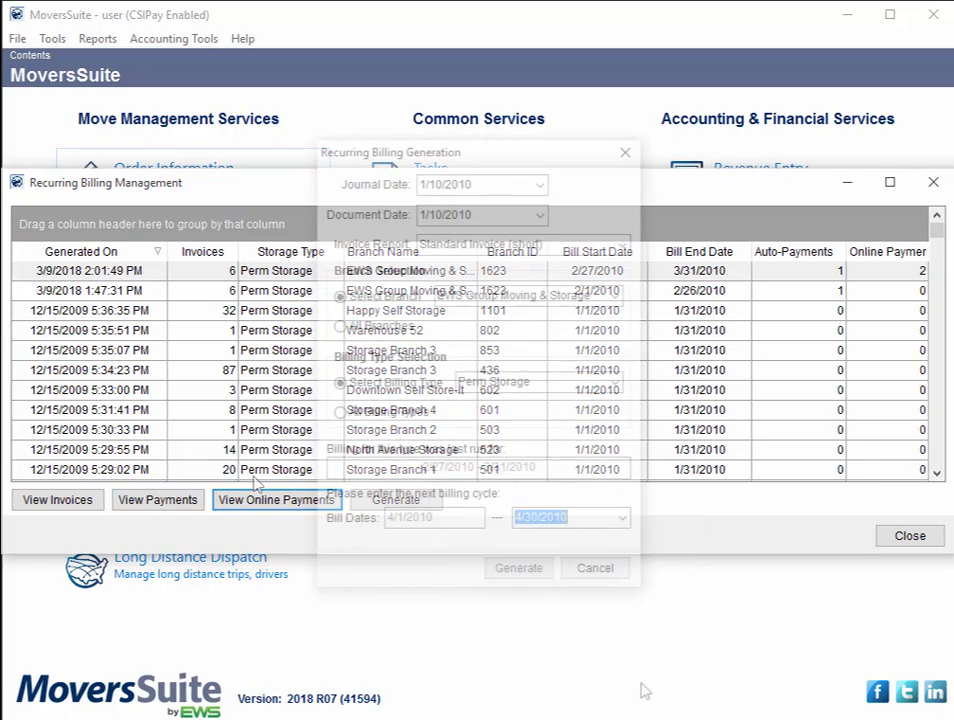
Generate Perm Storage recurring billing for the EWS Group Moving & Storage branch covering 4/1/2010 to 4/30/2010.
{"action": "left_click", "coordinate": [518, 568]}
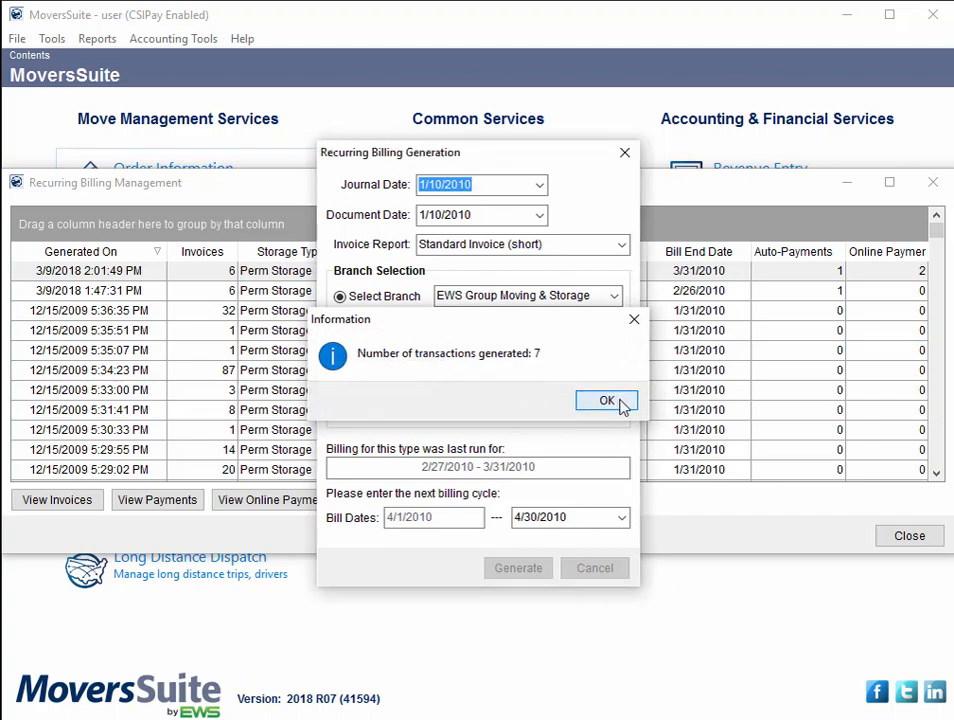
{"action": "left_click", "coordinate": [620, 404]}
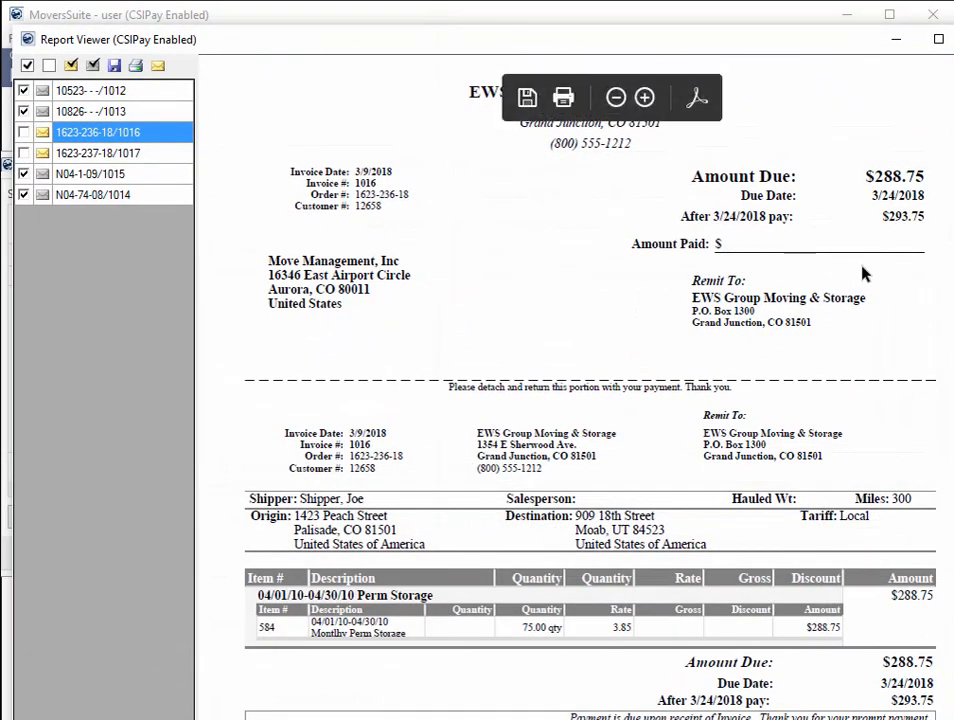
Fit the invoice Report Viewer to the screen, hide the email progress, and minimize the report and recurring payment processing windows.
{"action": "left_click", "coordinate": [938, 39]}
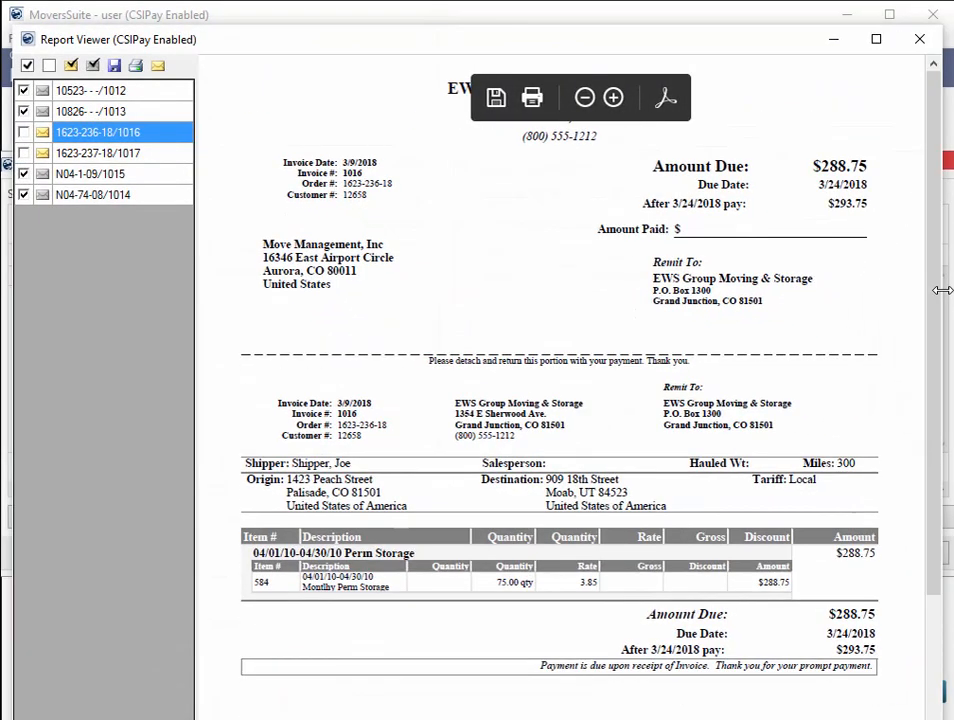
{"action": "left_click_drag", "start_coordinate": [424, 717], "coordinate": [424, 699]}
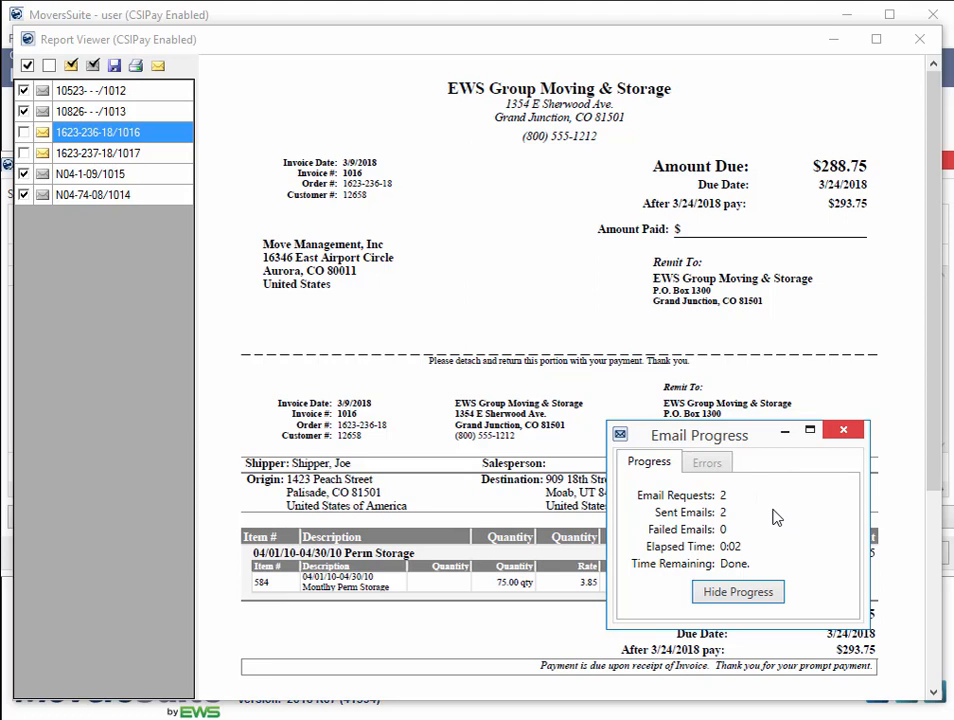
{"action": "left_click", "coordinate": [738, 592]}
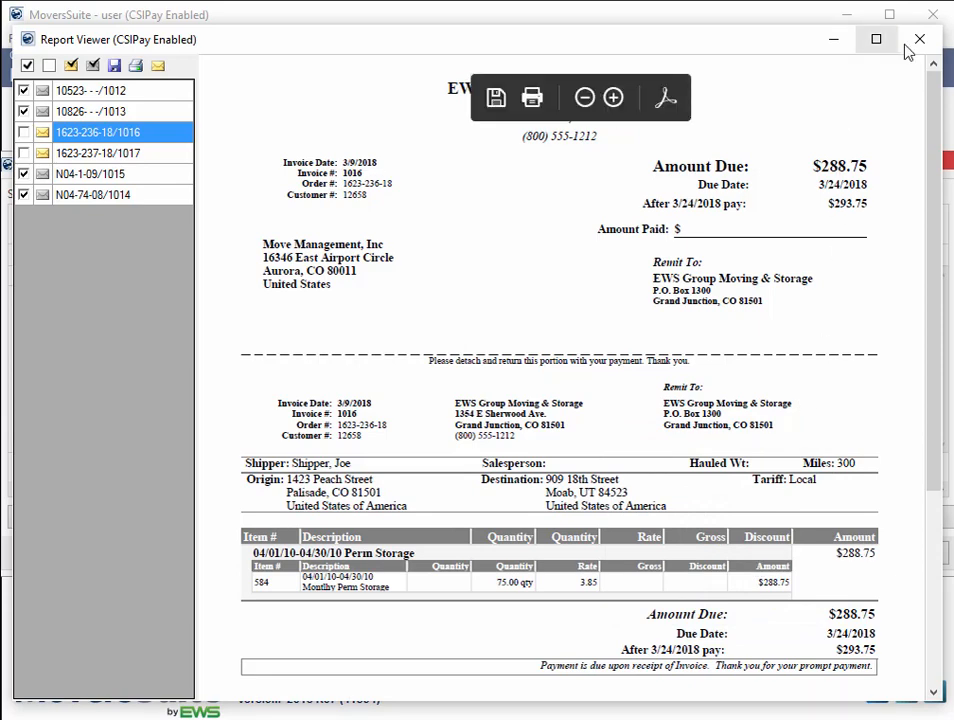
{"action": "left_click", "coordinate": [836, 42]}
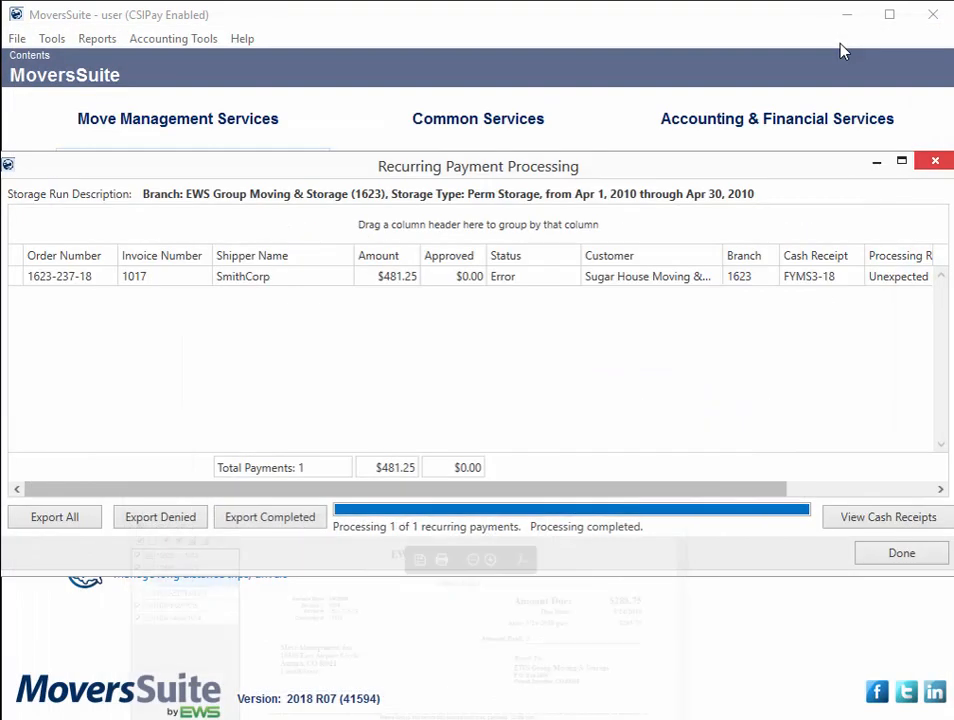
{"action": "left_click", "coordinate": [878, 168]}
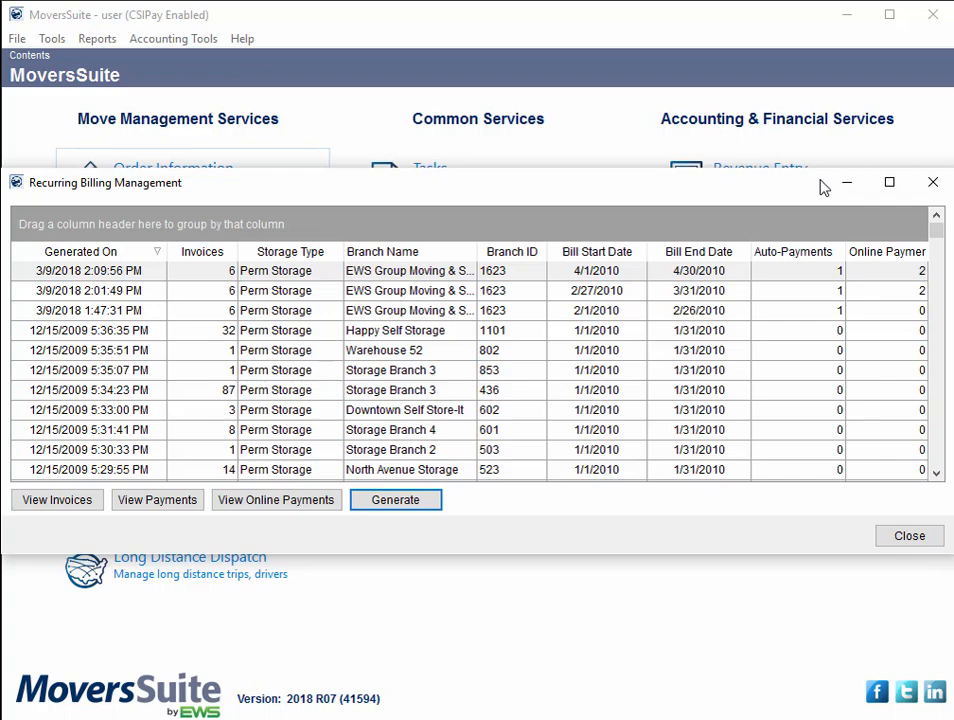
View the online payments of the recurring billing run for 4/1/2010 to 4/30/2010.
{"action": "left_click", "coordinate": [558, 273]}
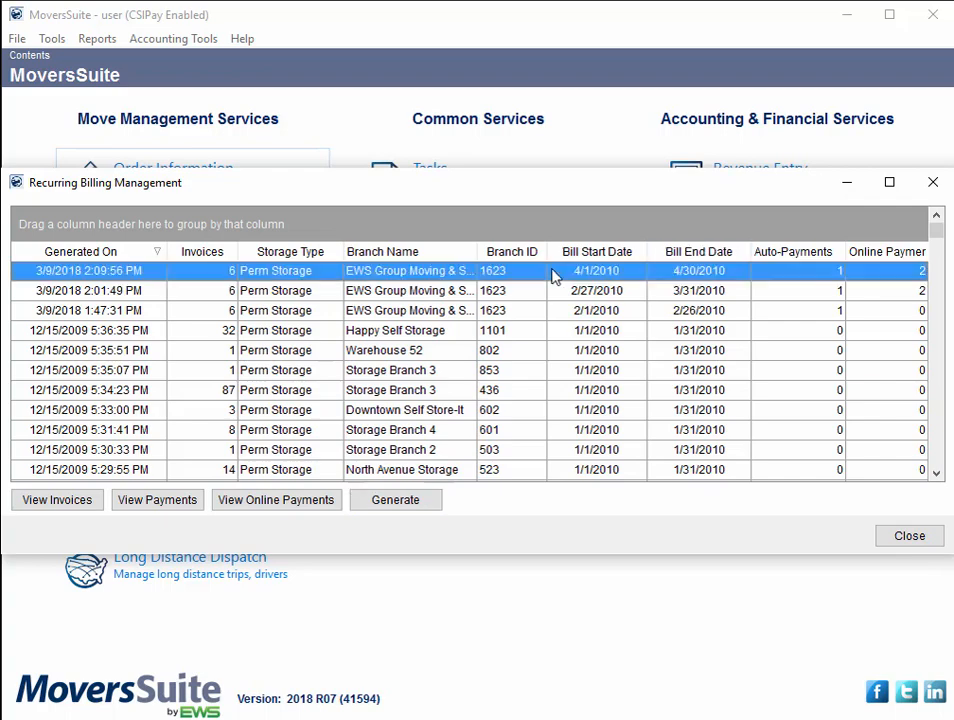
{"action": "left_click", "coordinate": [316, 503]}
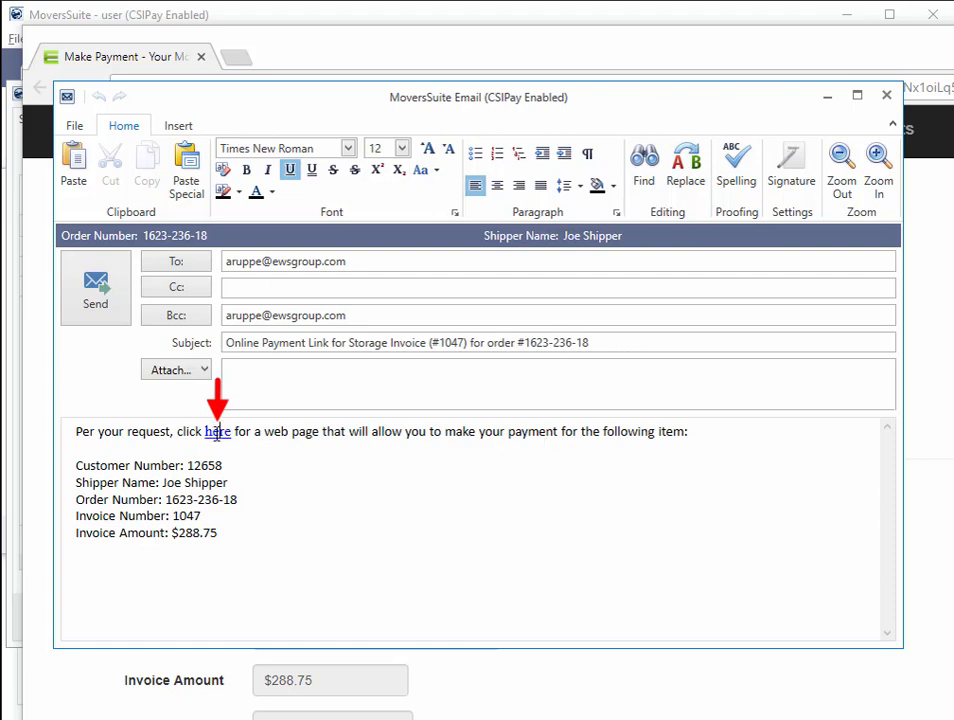
Put the link email aside and opt to automatically use this payment method for future recurring invoices on the payment page.
{"action": "left_click", "coordinate": [833, 96]}
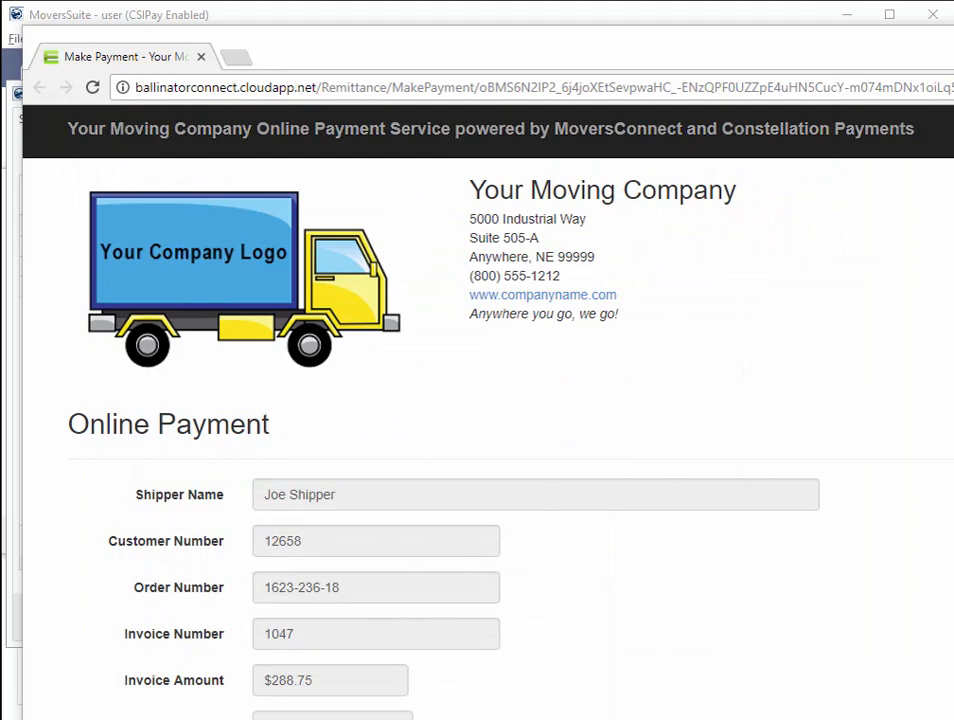
{"action": "scroll", "coordinate": [480, 440], "scroll_direction": "down", "scroll_amount": 4}
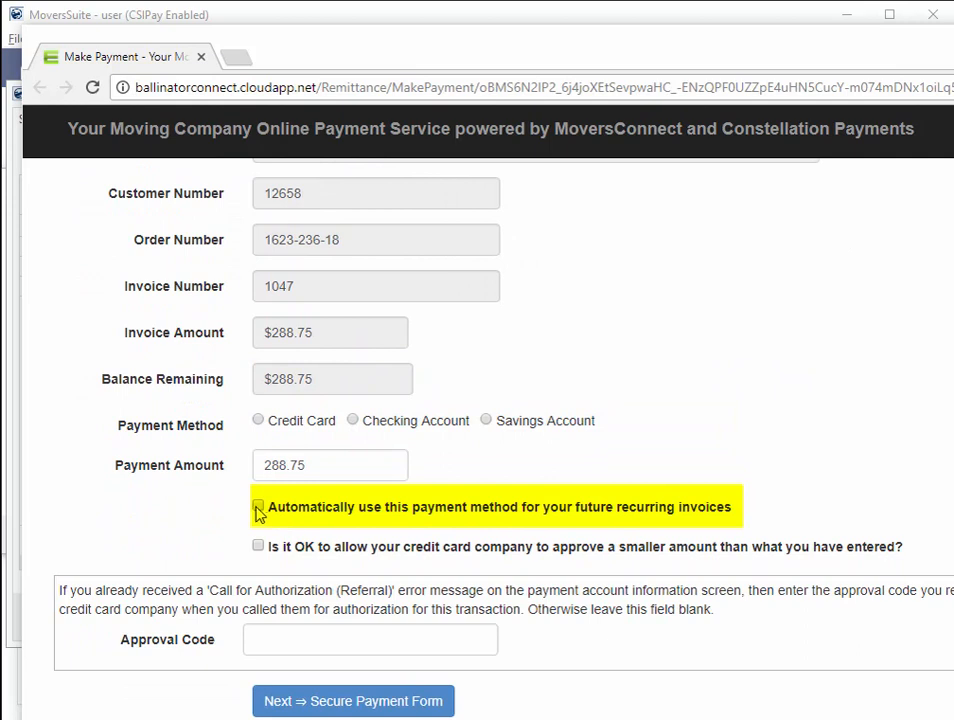
{"action": "left_click", "coordinate": [259, 509]}
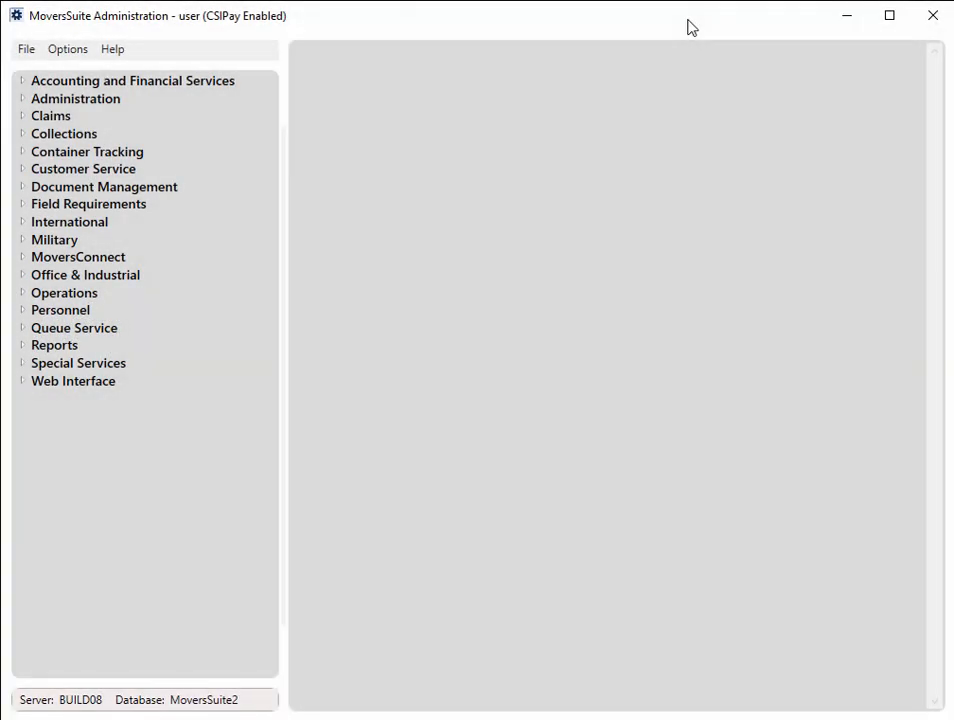
In MoversSuite Administration, open the System Email setup under Accounting and Financial Services.
{"action": "left_click", "coordinate": [22, 82]}
{"action": "left_click_drag", "start_coordinate": [273, 175], "coordinate": [247, 390]}
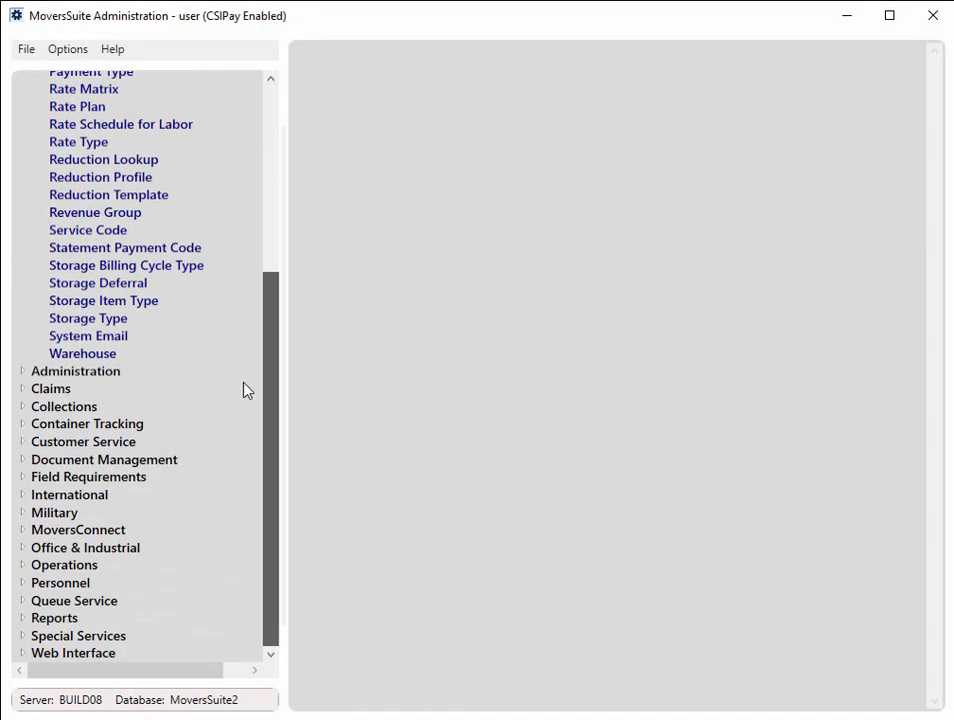
{"action": "left_click", "coordinate": [102, 338]}
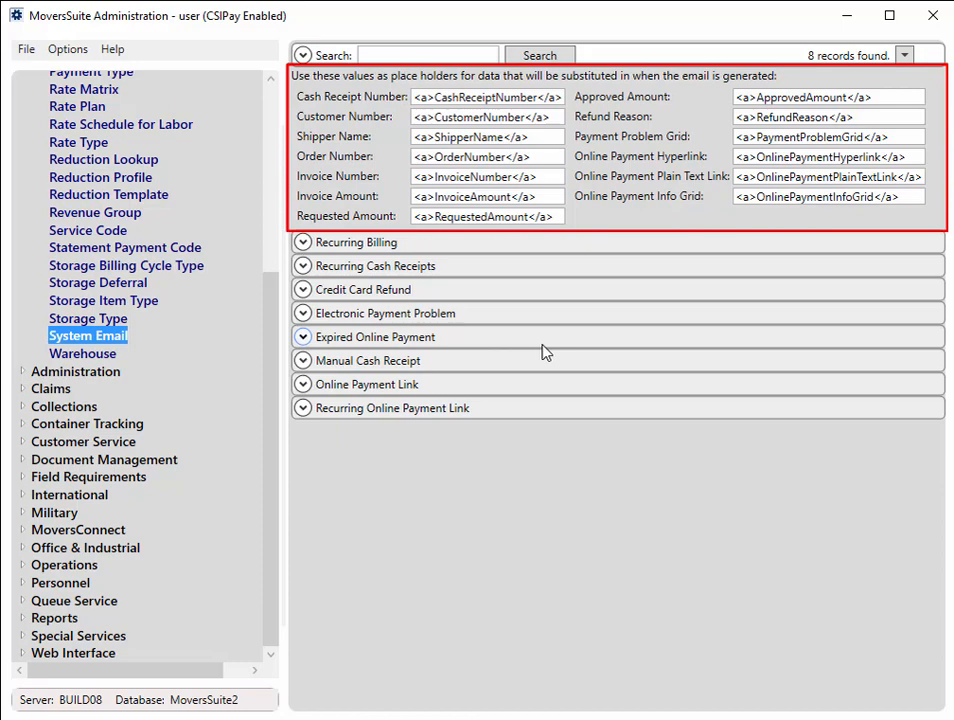
Add the Customer Number placeholder on its own line above the payment info grid in the Online Payment Link email message.
{"action": "left_click", "coordinate": [427, 382]}
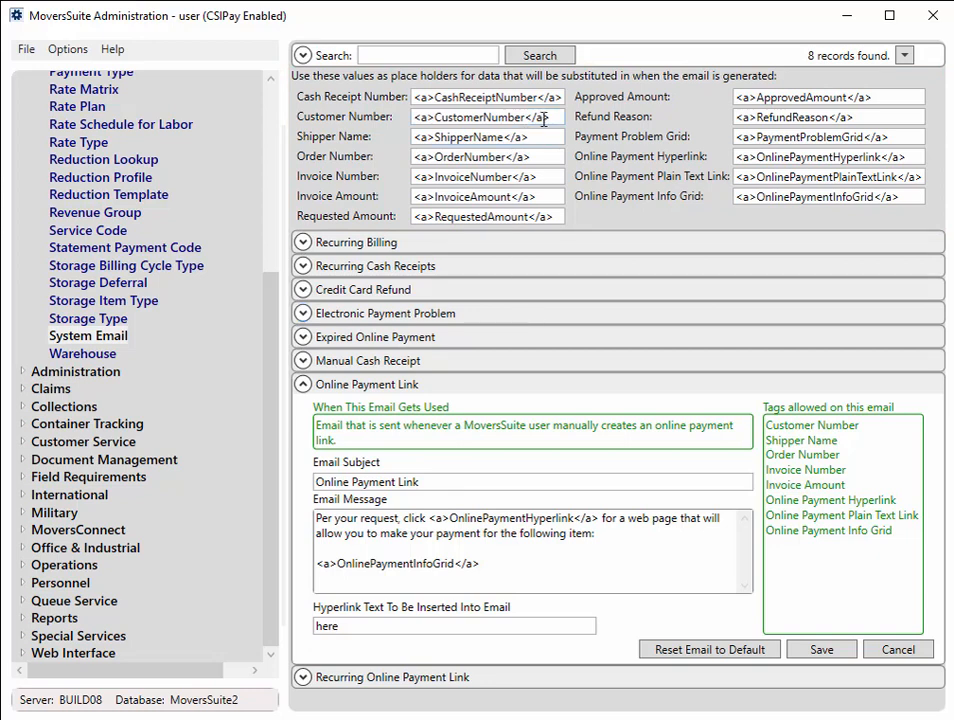
{"action": "left_click_drag", "start_coordinate": [551, 117], "coordinate": [393, 118]}
{"action": "key", "text": "ctrl+c"}
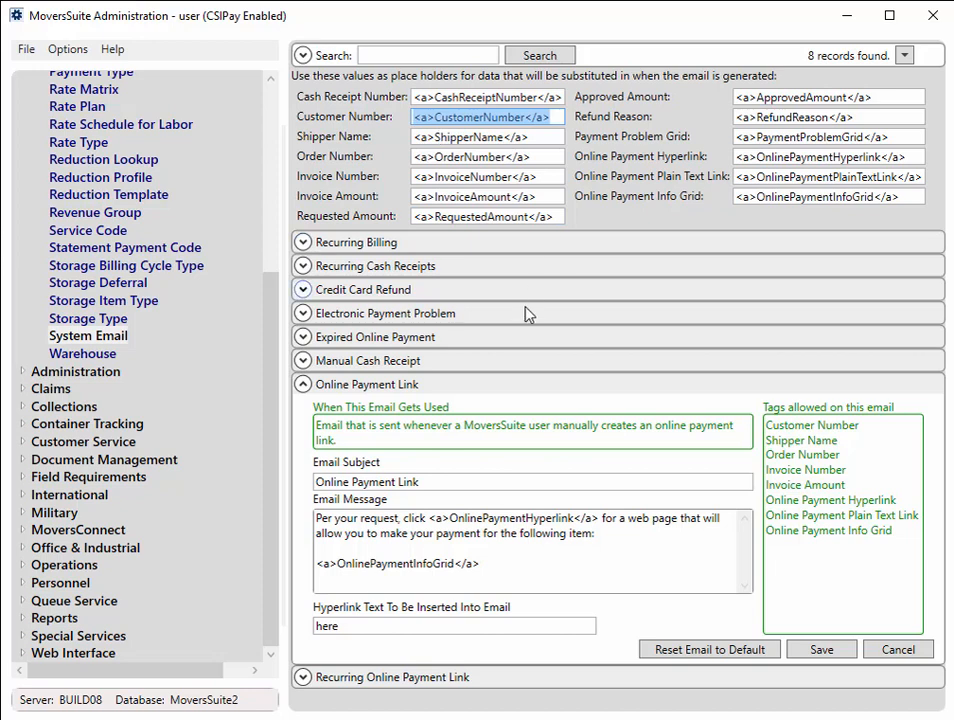
{"action": "left_click", "coordinate": [418, 548]}
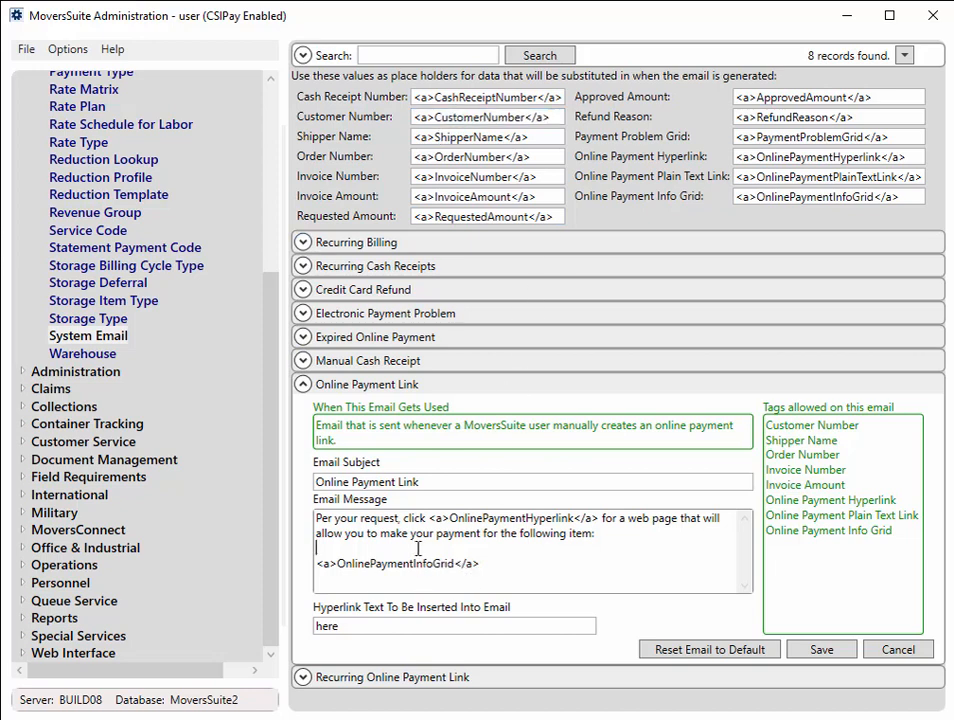
{"action": "key", "text": "Return"}
{"action": "key", "text": "Return"}
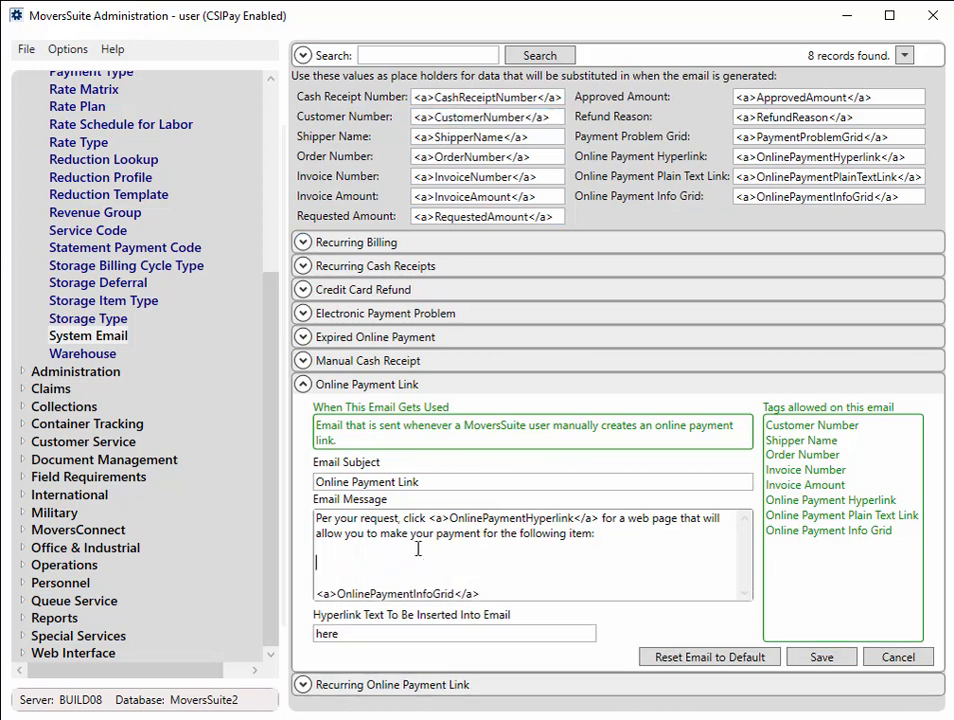
{"action": "key", "text": "ctrl+v"}
{"action": "key", "text": "Tab"}
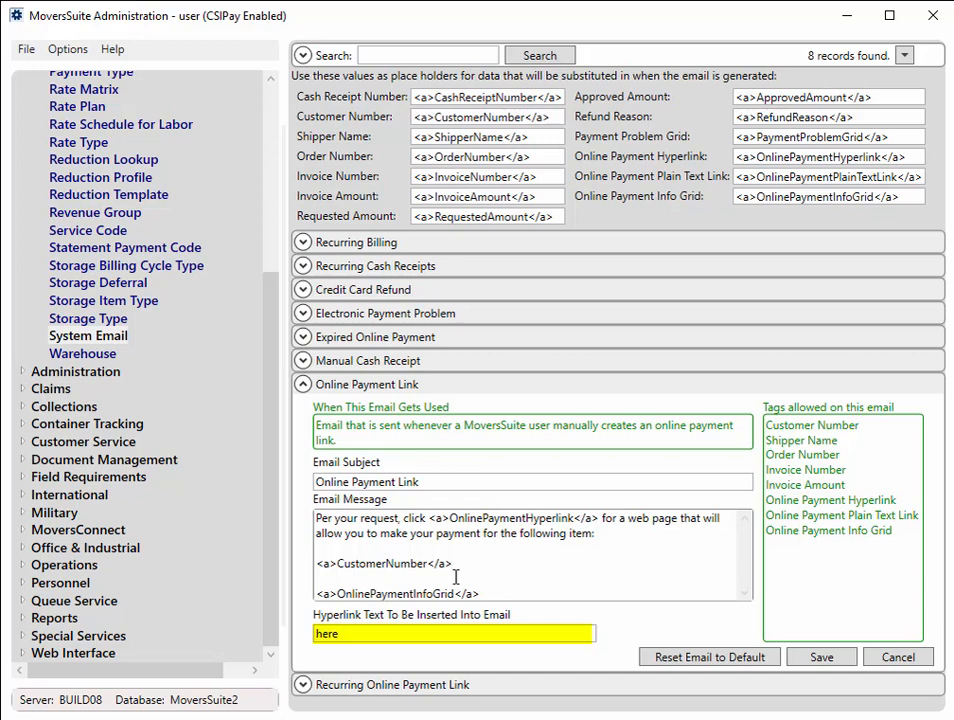
Change the Online Payment Link email's hyperlink text to "this link" and save the email.
{"action": "left_click", "coordinate": [350, 633]}
{"action": "double_click", "coordinate": [350, 633]}
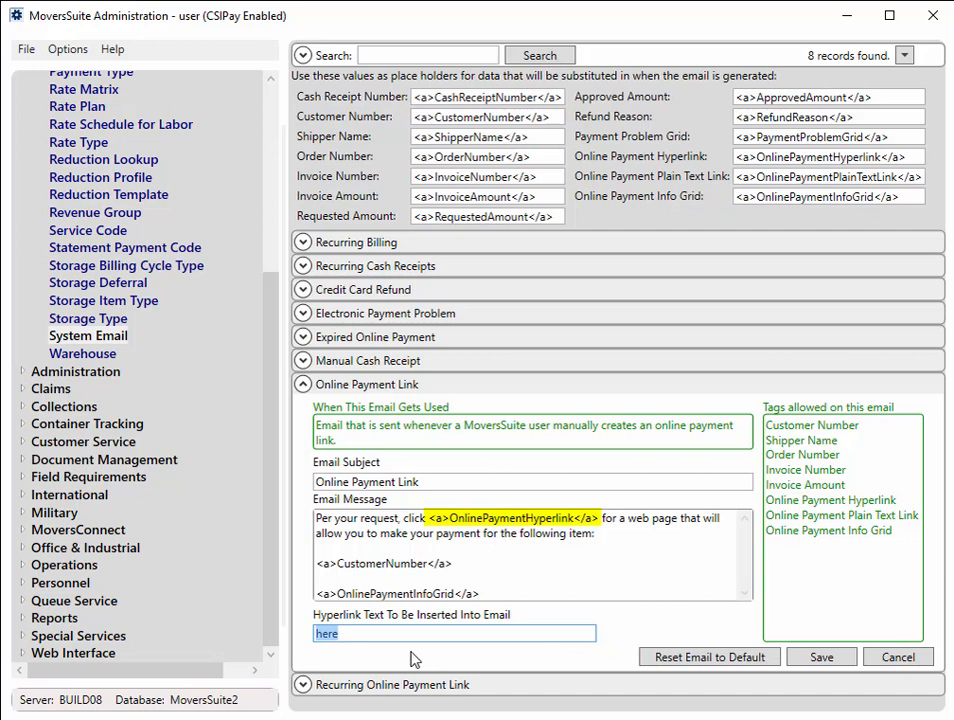
{"action": "type", "text": "this link"}
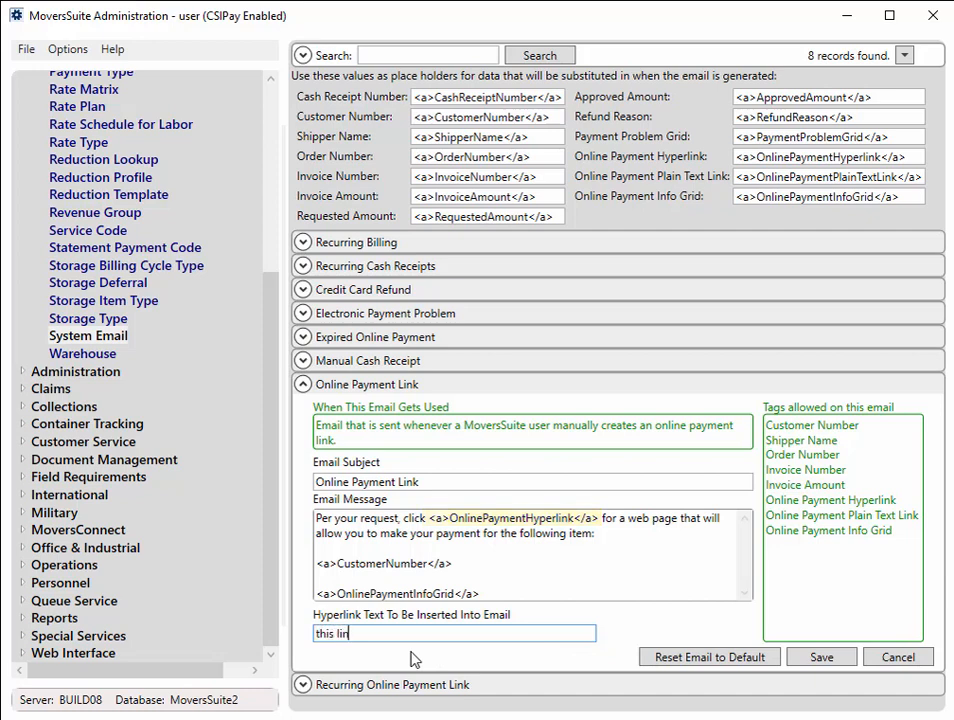
{"action": "left_click", "coordinate": [822, 658]}
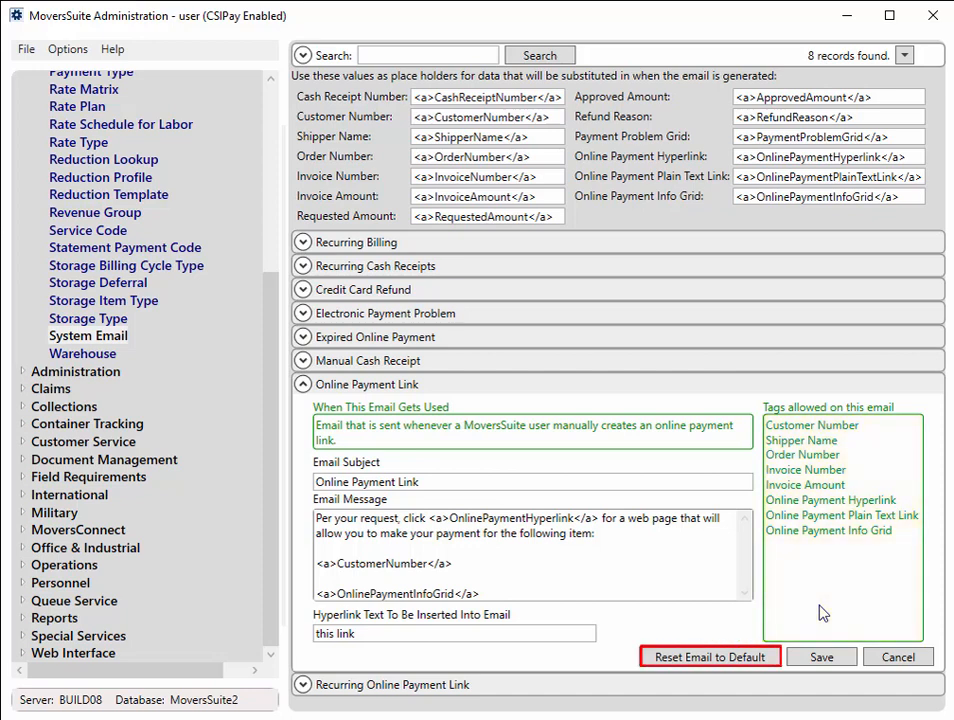
Reset the Online Payment Link email to its default and save all changes while switching to the Electronic Merchant setup.
{"action": "left_click", "coordinate": [714, 664]}
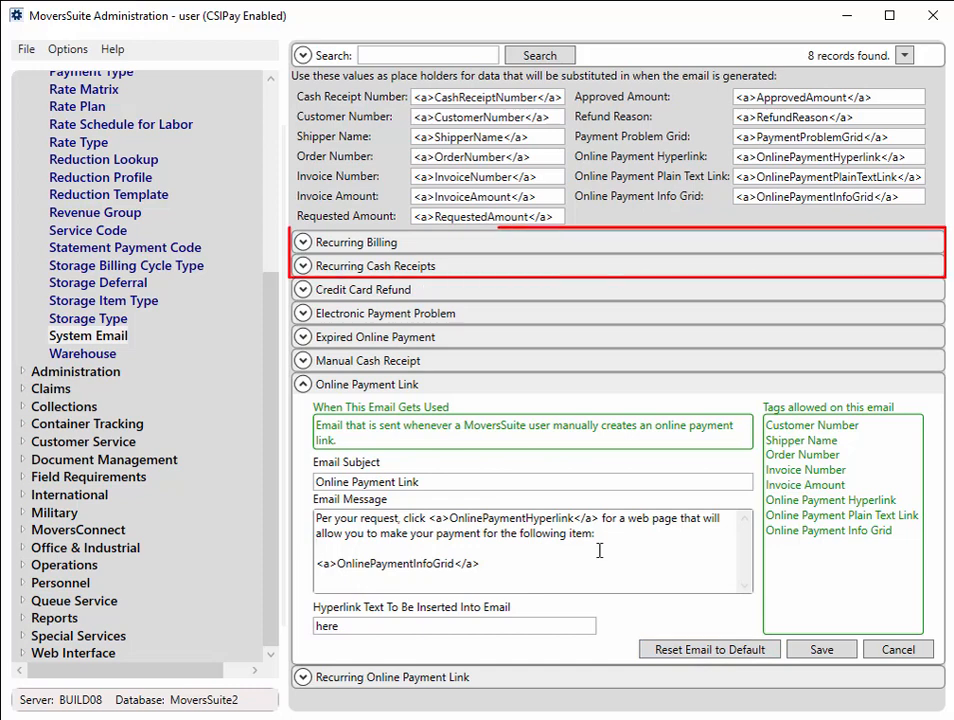
{"action": "left_click", "coordinate": [302, 386]}
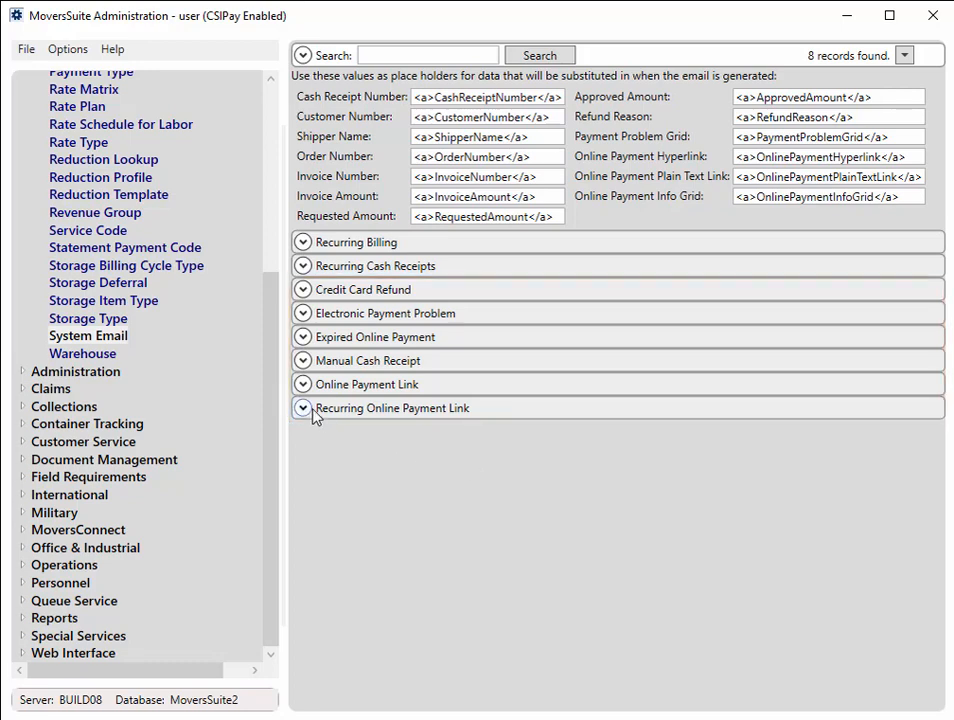
{"action": "left_click_drag", "start_coordinate": [273, 383], "coordinate": [276, 180]}
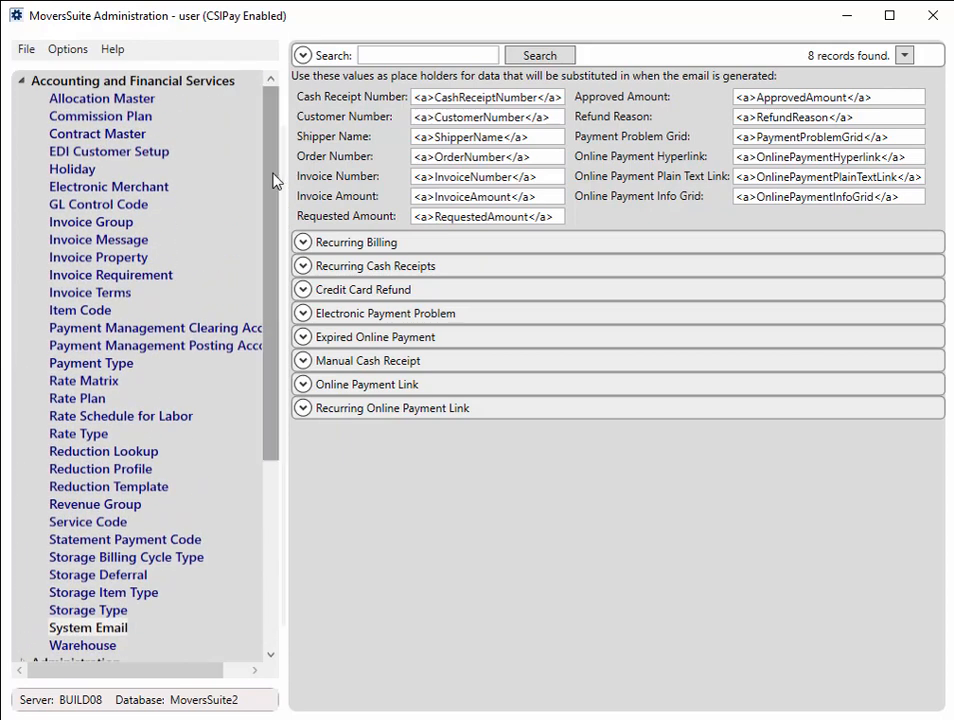
{"action": "left_click", "coordinate": [163, 187]}
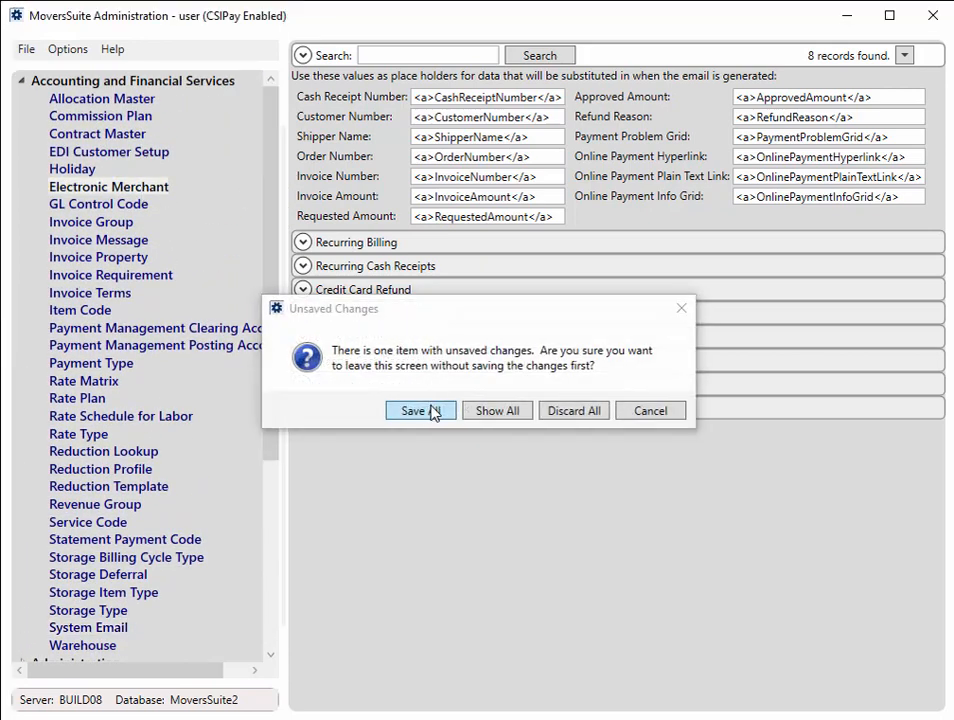
{"action": "left_click", "coordinate": [433, 412]}
Open the CSI Pay electronic merchant and verify its merchant credentials.
{"action": "left_click", "coordinate": [366, 105]}
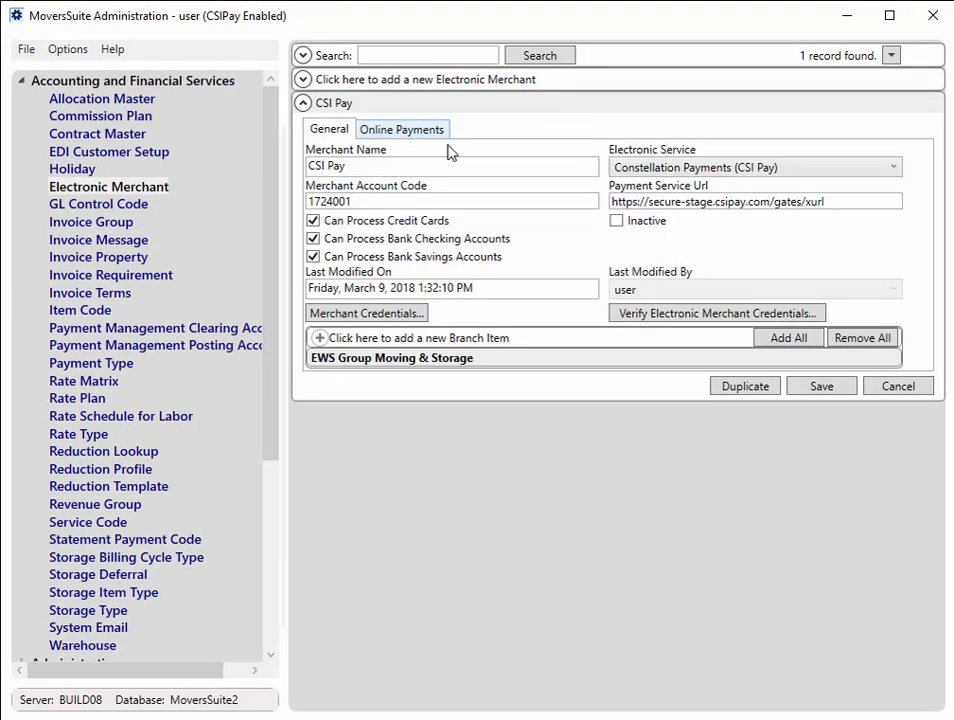
{"action": "left_click", "coordinate": [677, 314]}
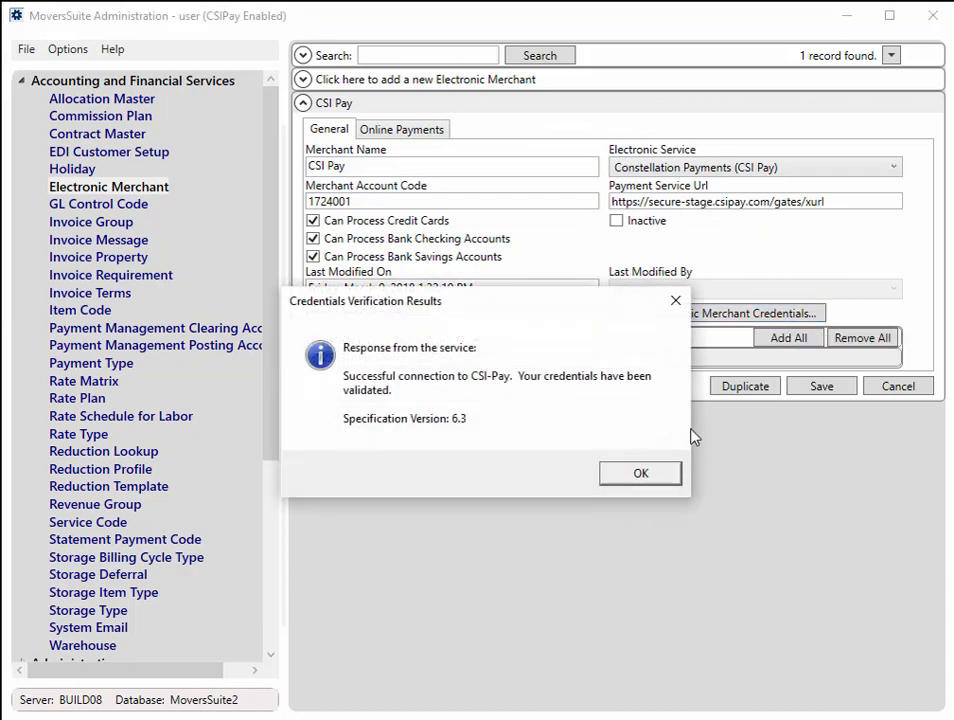
{"action": "left_click", "coordinate": [658, 483]}
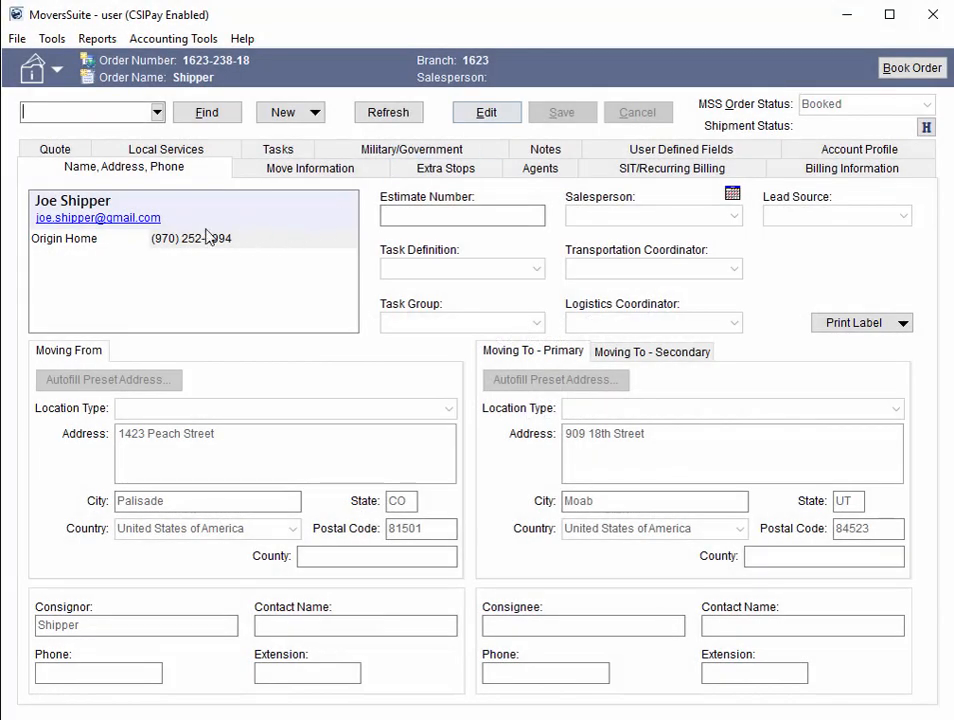
From the order in MoversSuite, open a new email to the shipper and select its prefilled subject text.
{"action": "left_click", "coordinate": [140, 218]}
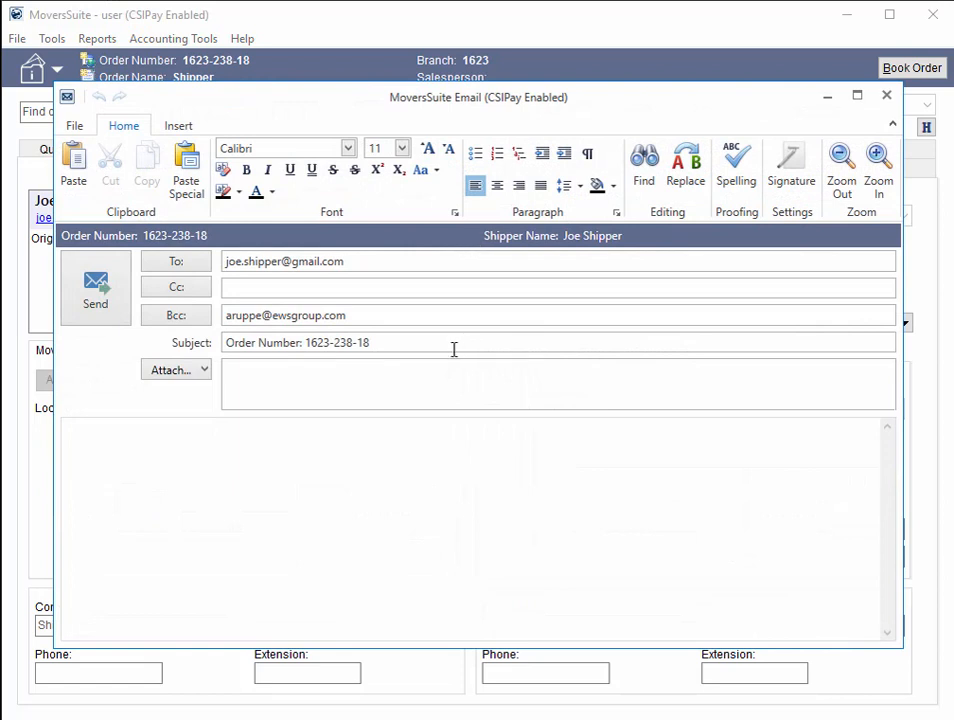
{"action": "left_click_drag", "start_coordinate": [454, 106], "coordinate": [451, 129]}
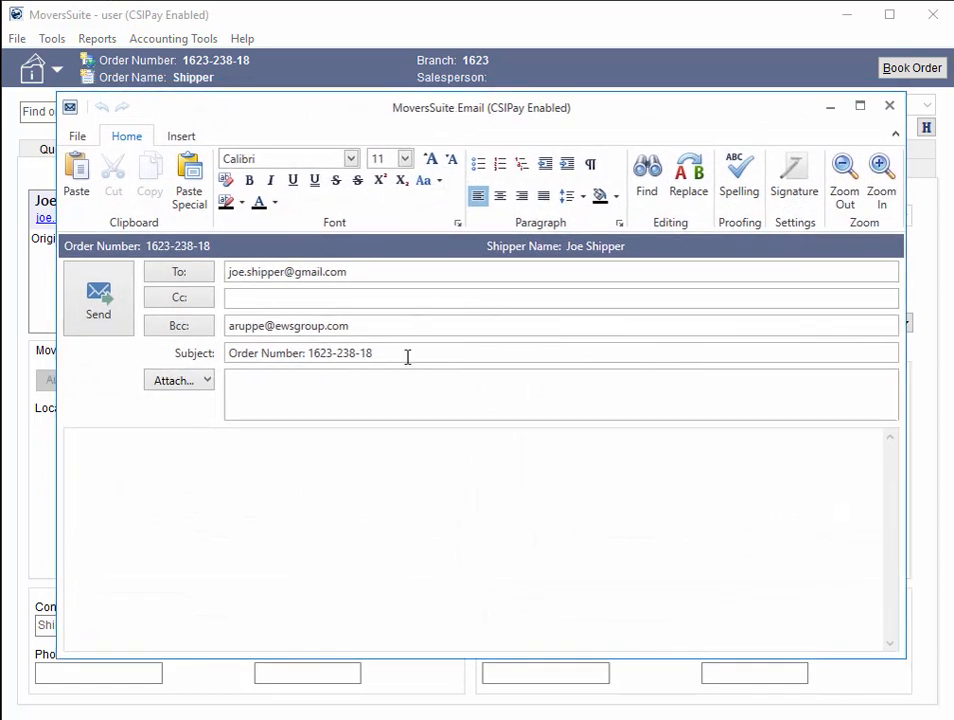
{"action": "left_click_drag", "start_coordinate": [405, 358], "coordinate": [226, 354]}
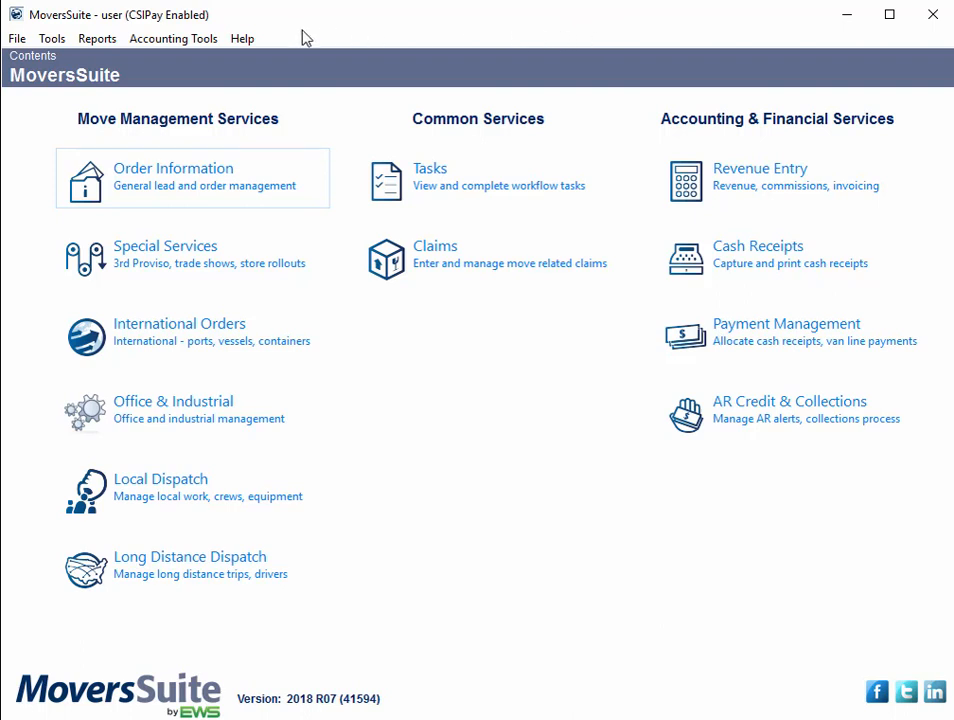
Set up Export Punches to Payroll for 02/01/2018 to 03/30/2018 and branch EWS Group Moving & Storage (1623).
{"action": "left_click", "coordinate": [212, 44]}
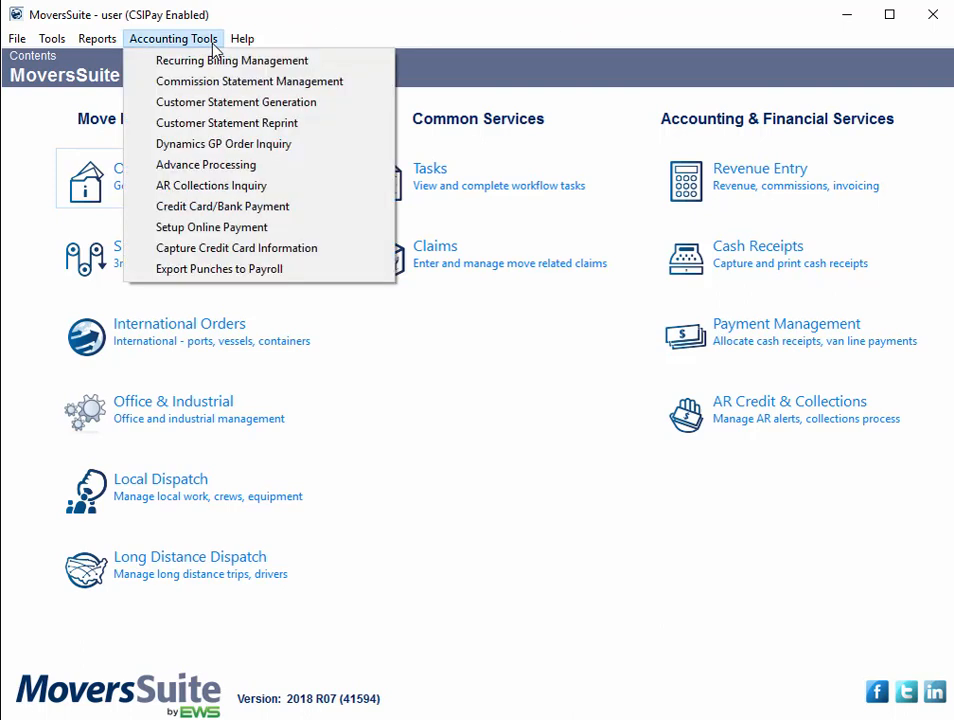
{"action": "left_click", "coordinate": [316, 272]}
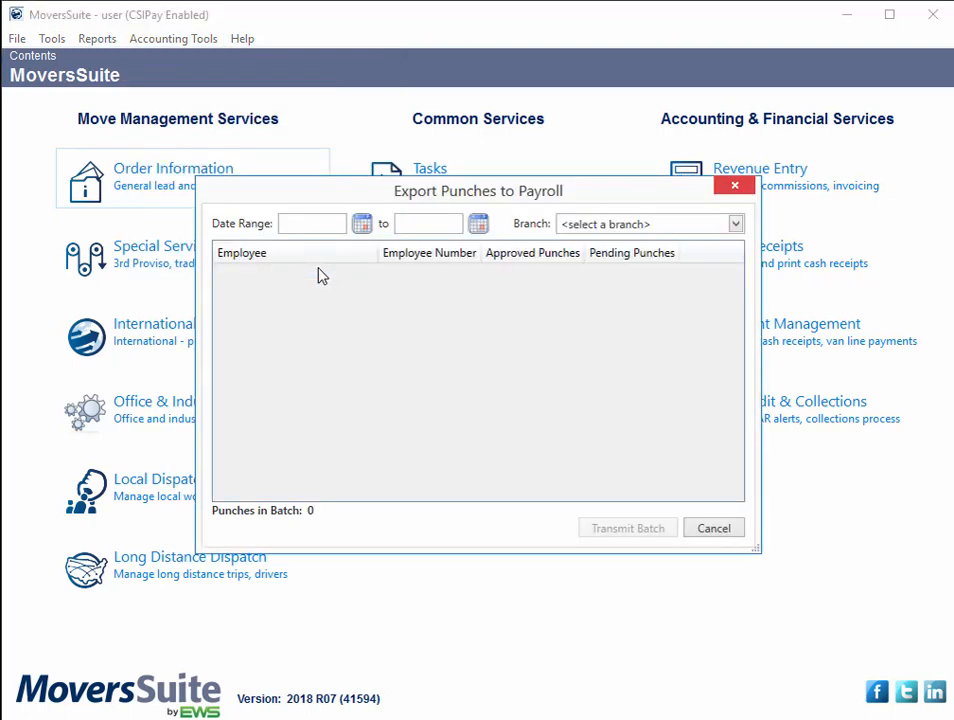
{"action": "left_click", "coordinate": [478, 224]}
{"action": "left_click", "coordinate": [529, 363]}
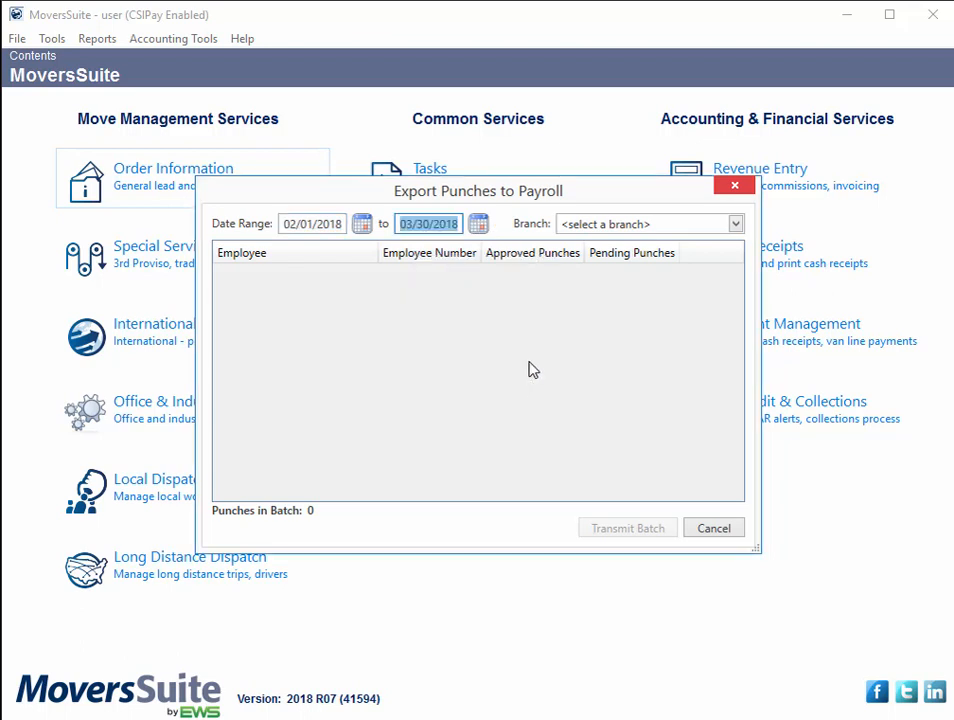
{"action": "left_click", "coordinate": [736, 226]}
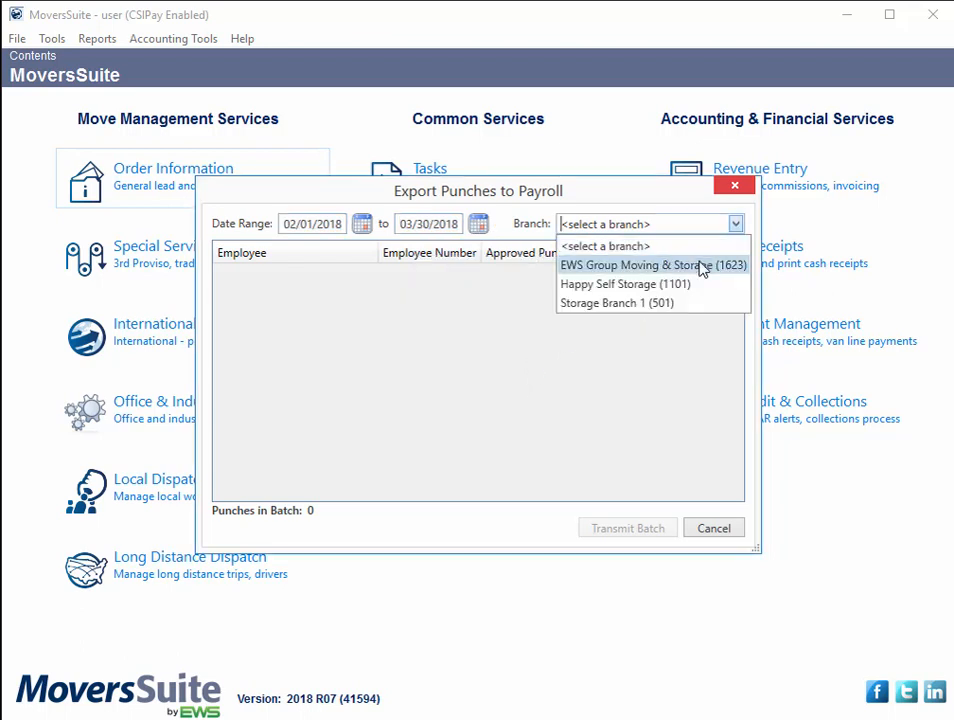
{"action": "left_click", "coordinate": [700, 265]}
{"action": "left_click", "coordinate": [541, 312]}
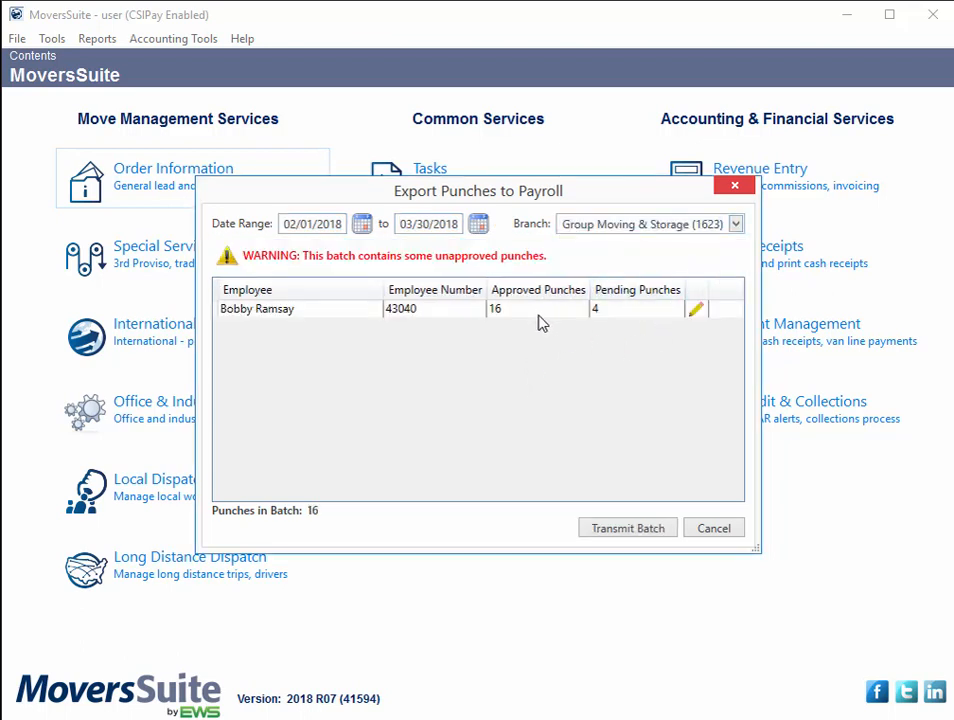
Review the listed employee's punches in Mobile Crew Time and return to the payroll export.
{"action": "left_click", "coordinate": [697, 314]}
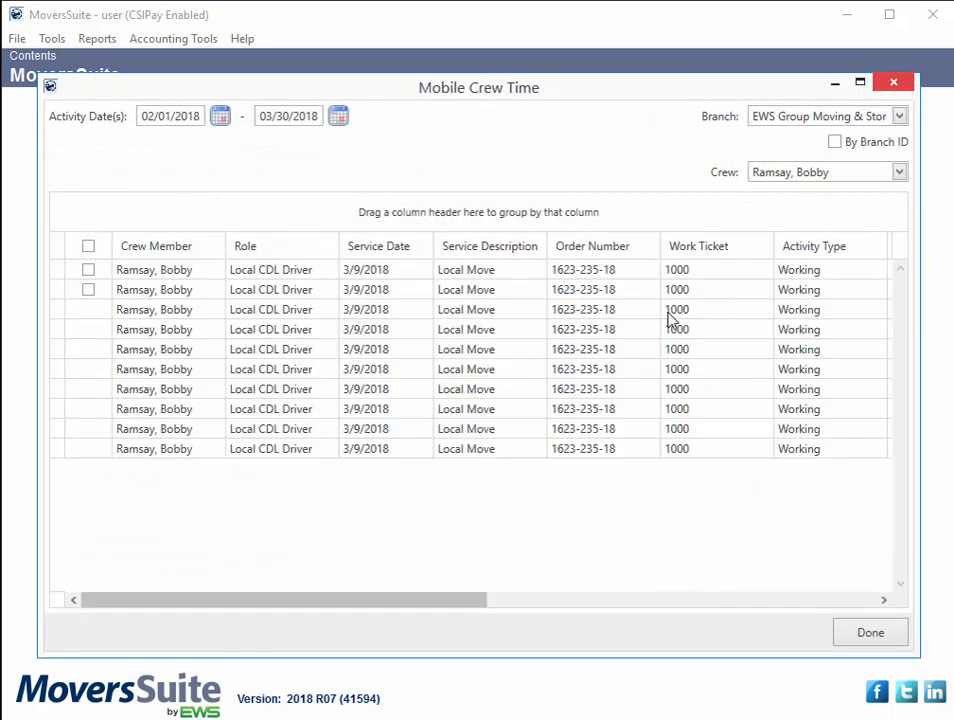
{"action": "left_click", "coordinate": [893, 84]}
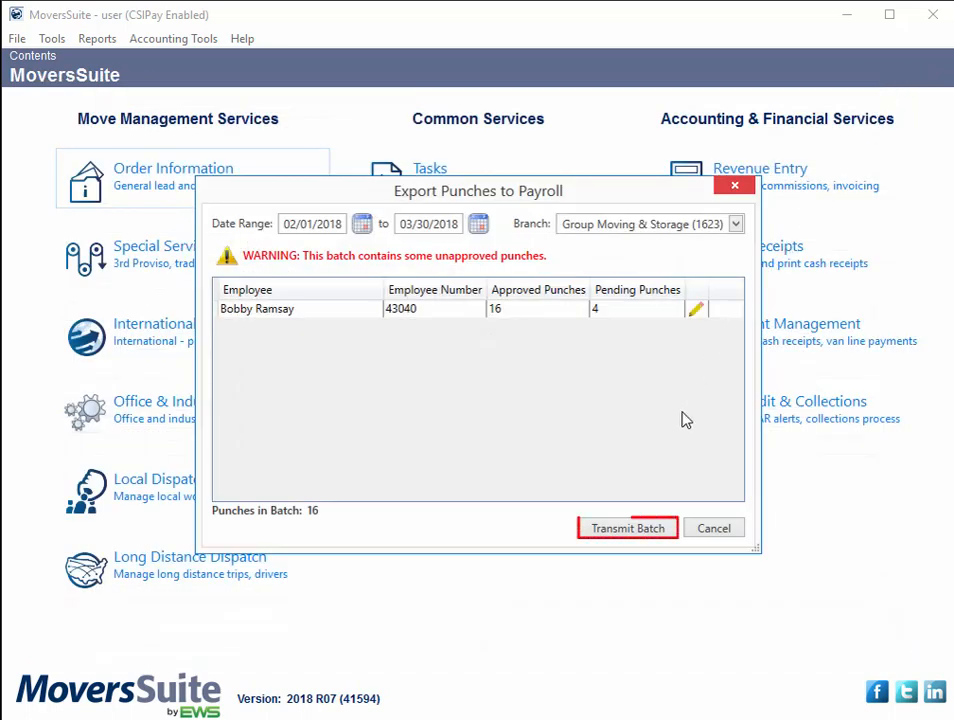